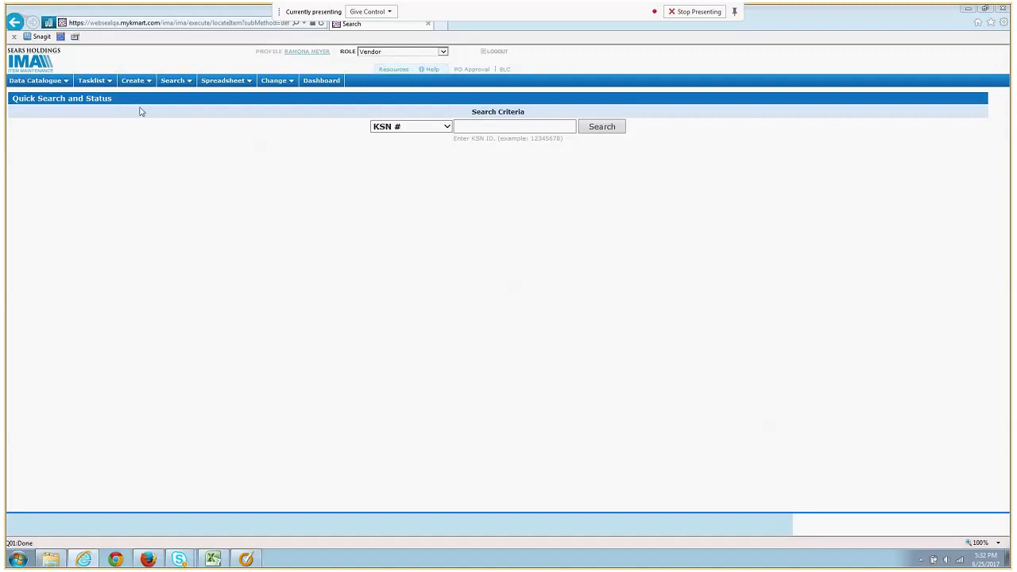
# Show the Create menu's list of package types in the top navigation bar
pyautogui.moveTo(136, 81)
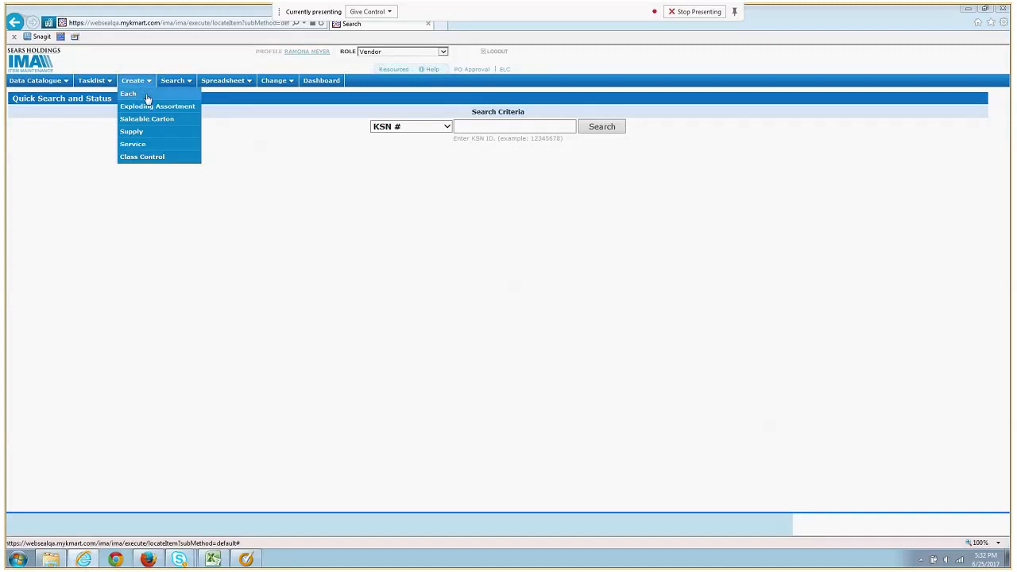
pyautogui.click(146, 98)
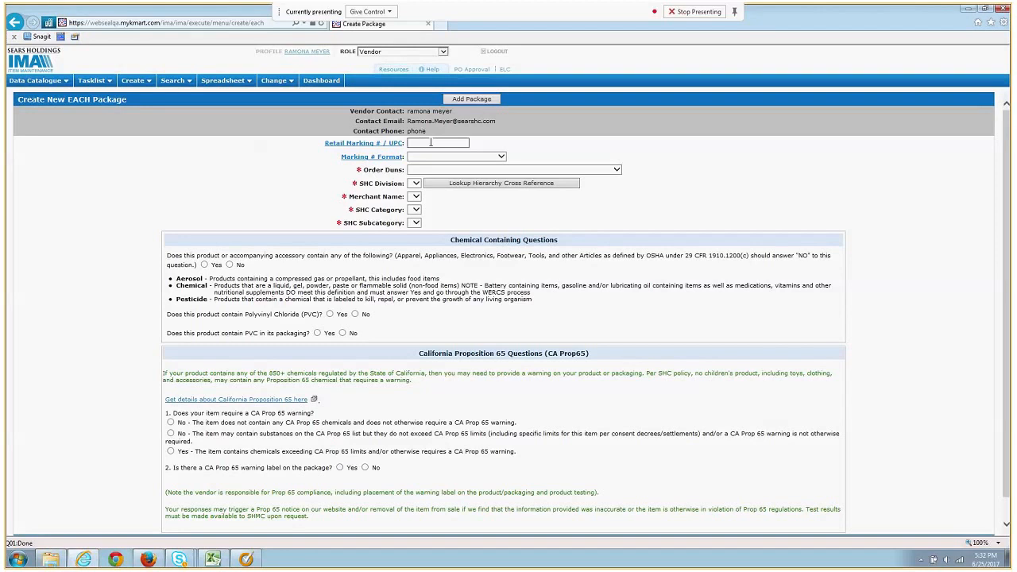
pyautogui.hotkey('ctrl', 'v')
pyautogui.click(427, 157)
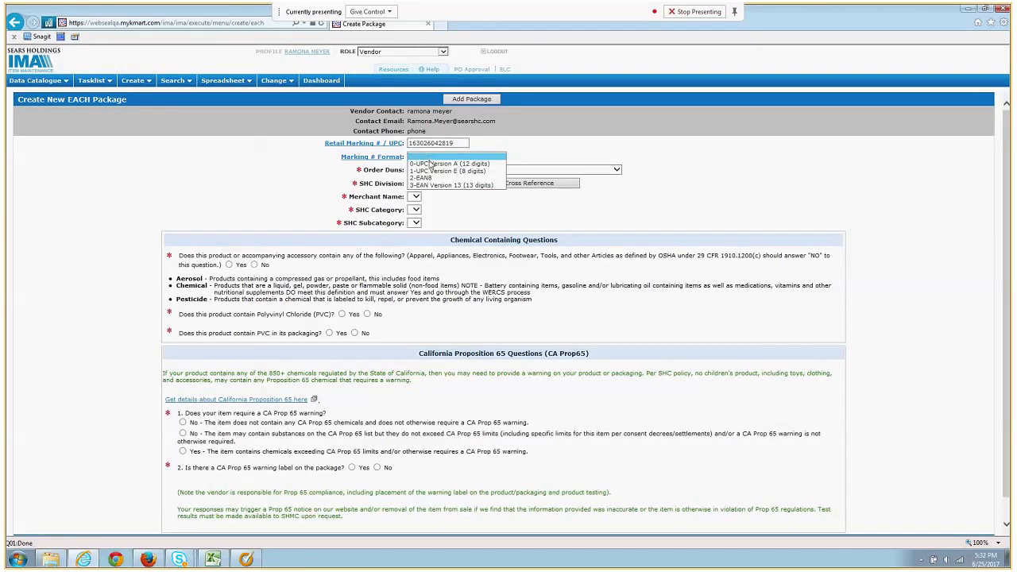
pyautogui.click(429, 163)
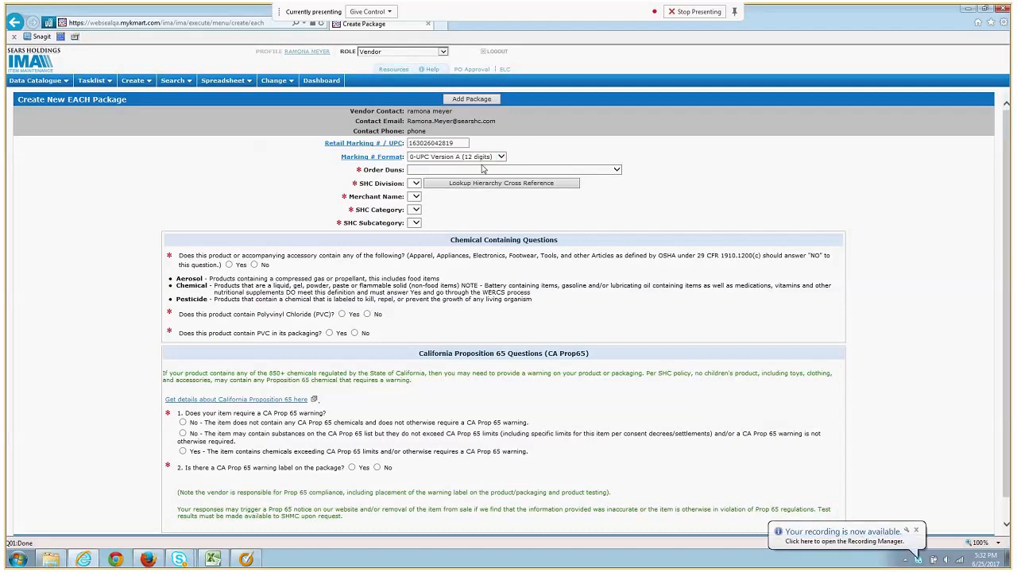
pyautogui.click(469, 171)
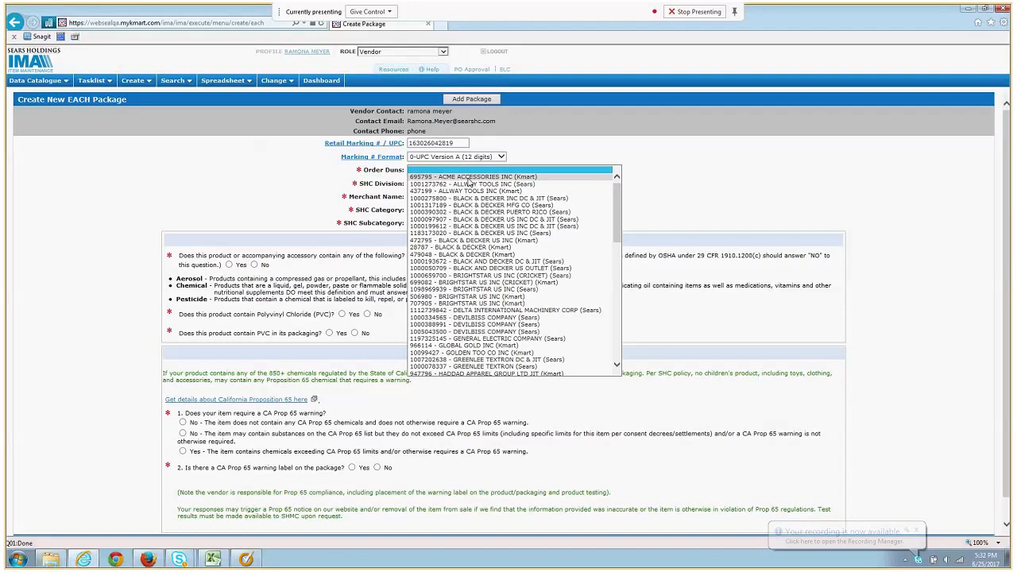
pyautogui.click(469, 183)
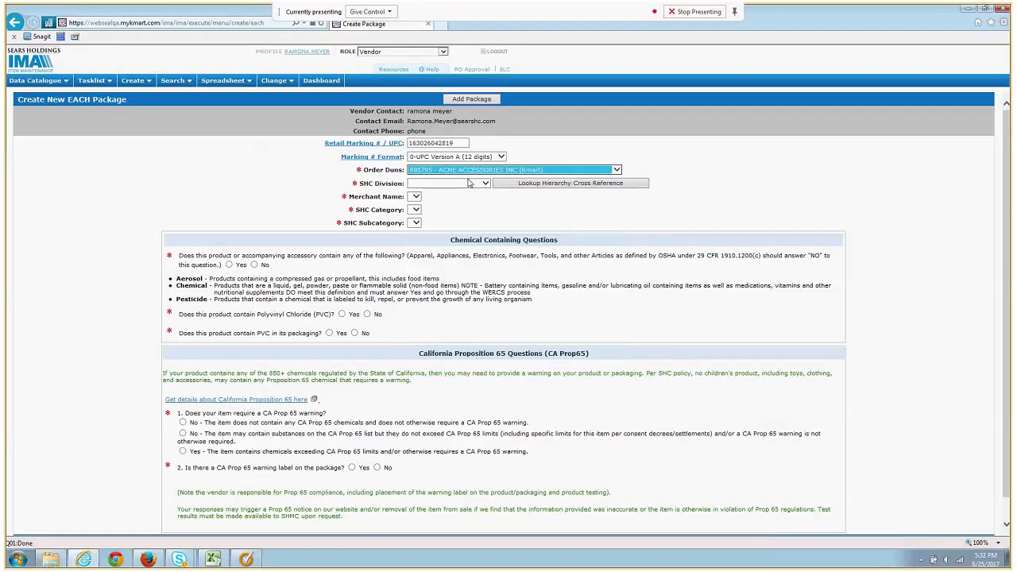
# Set division 30 - FASHION ACCESS, the merchant, category 93 - SCARVES and subcategory 1 - FASHION SCARVES
pyautogui.click(469, 182)
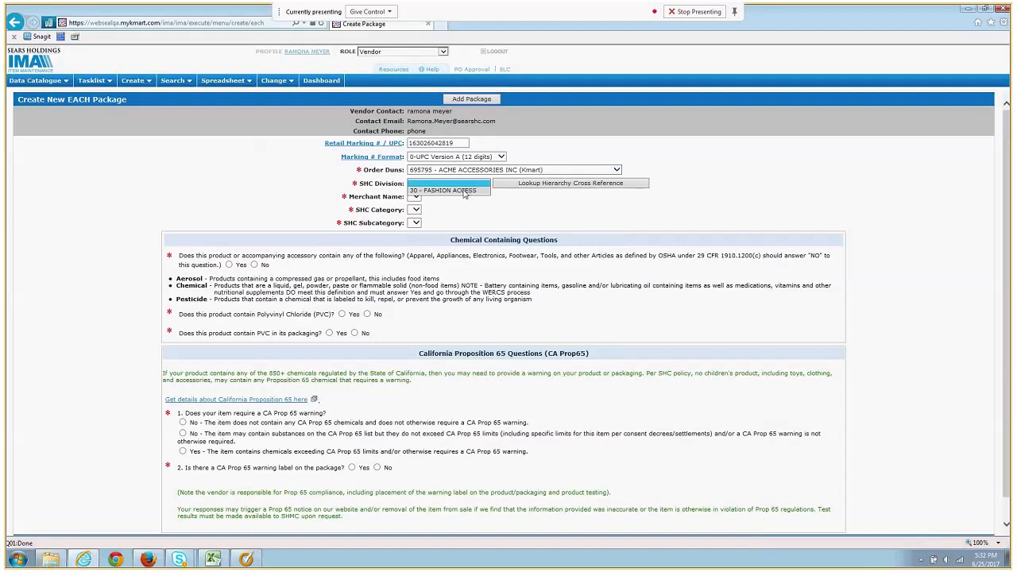
pyautogui.click(465, 191)
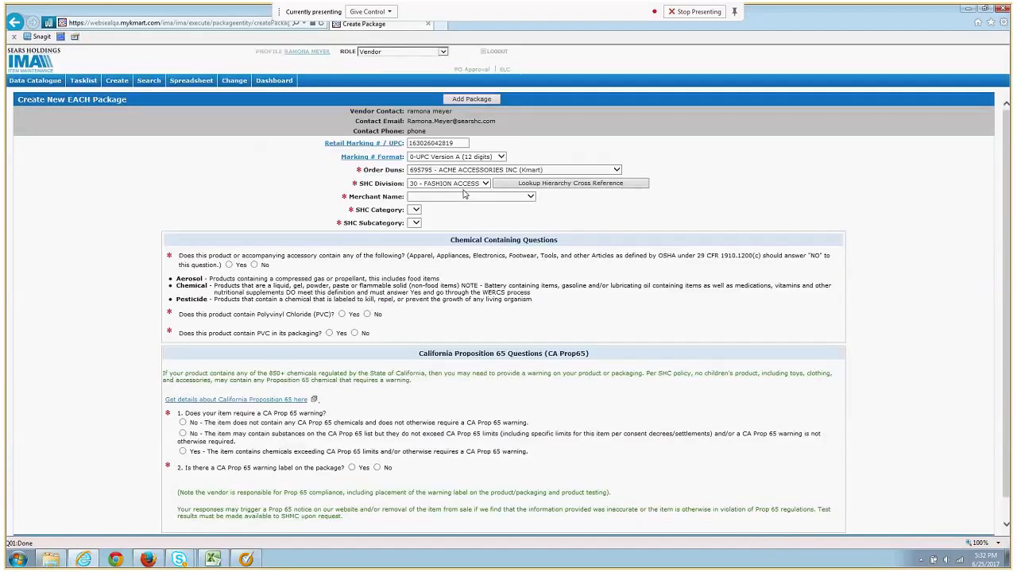
pyautogui.click(465, 195)
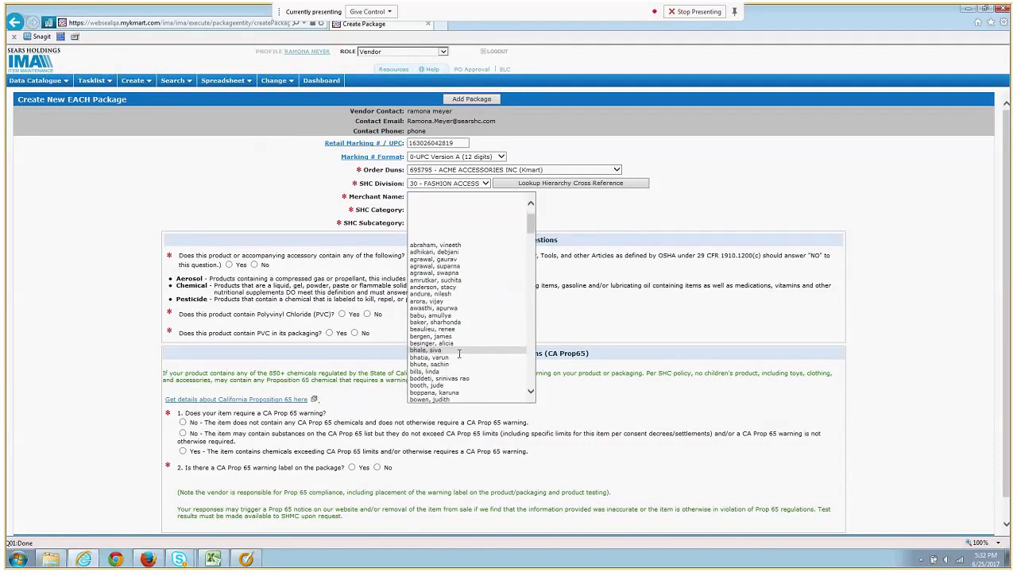
pyautogui.click(464, 337)
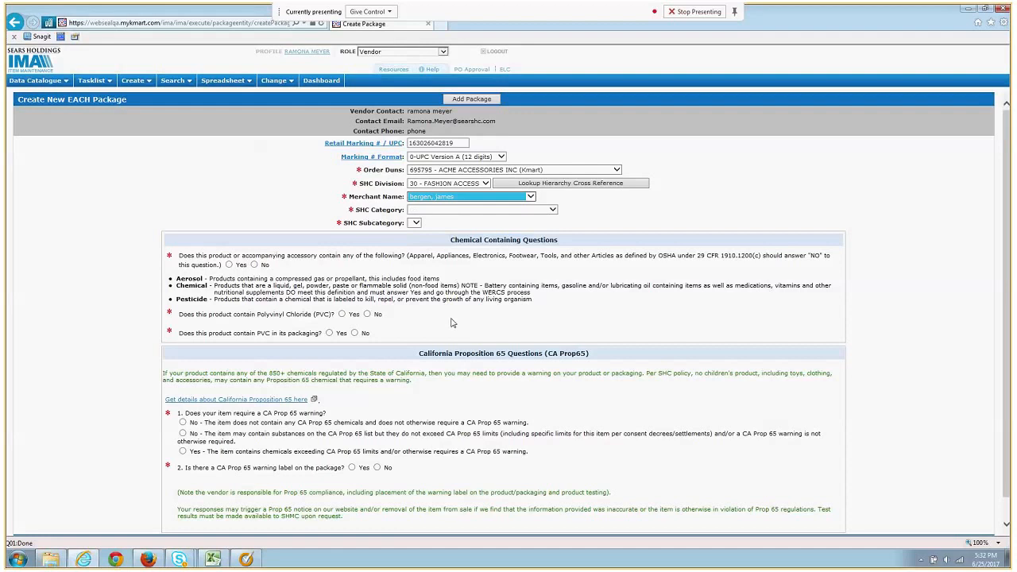
pyautogui.click(498, 210)
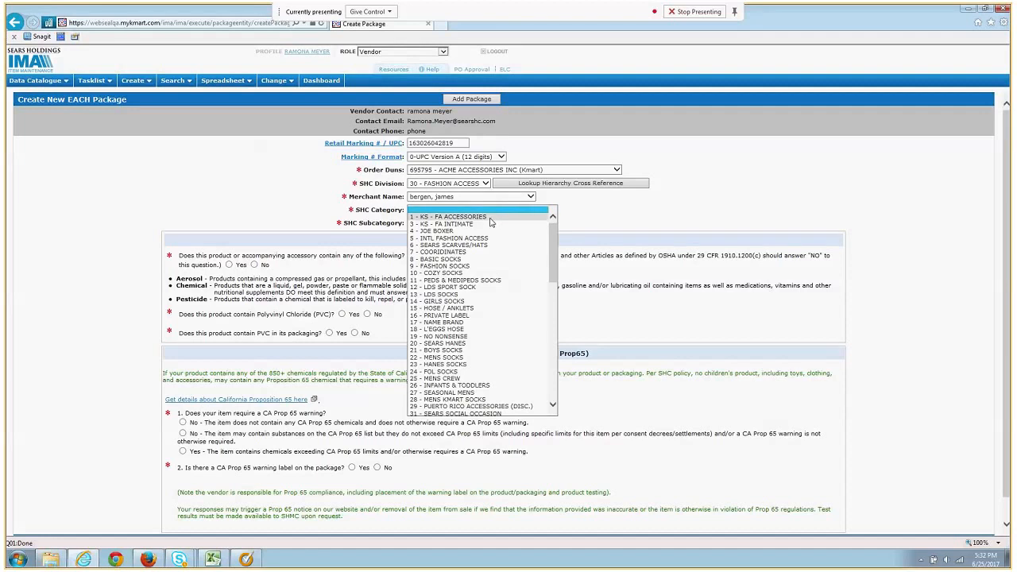
pyautogui.scroll(-15, 477, 317)
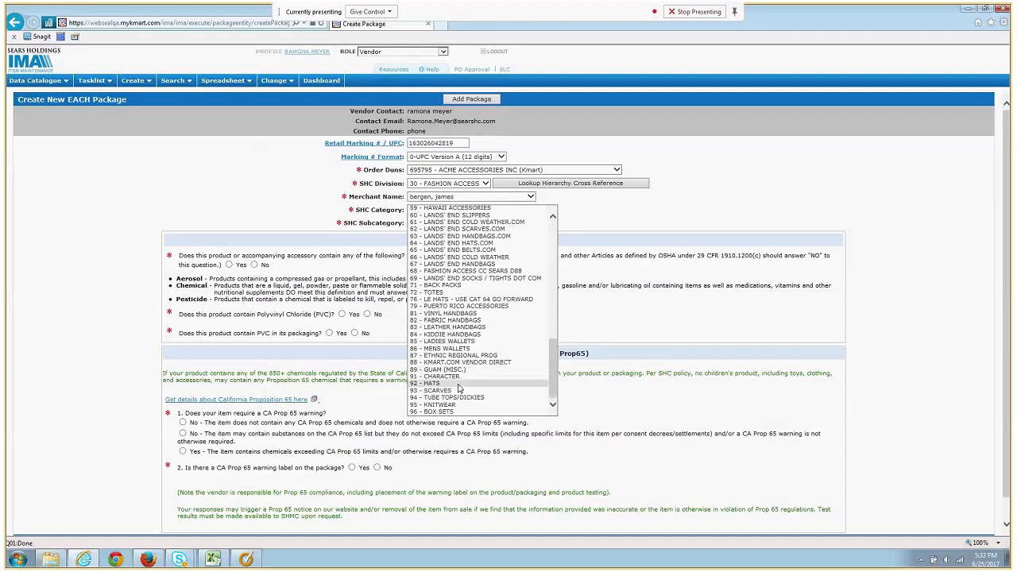
pyautogui.click(455, 392)
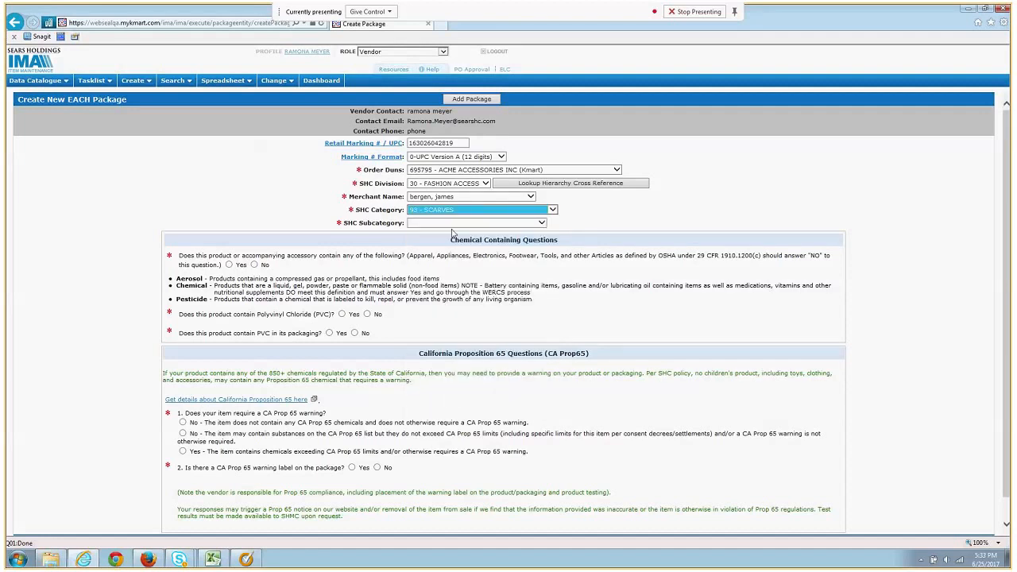
pyautogui.click(451, 225)
pyautogui.click(451, 229)
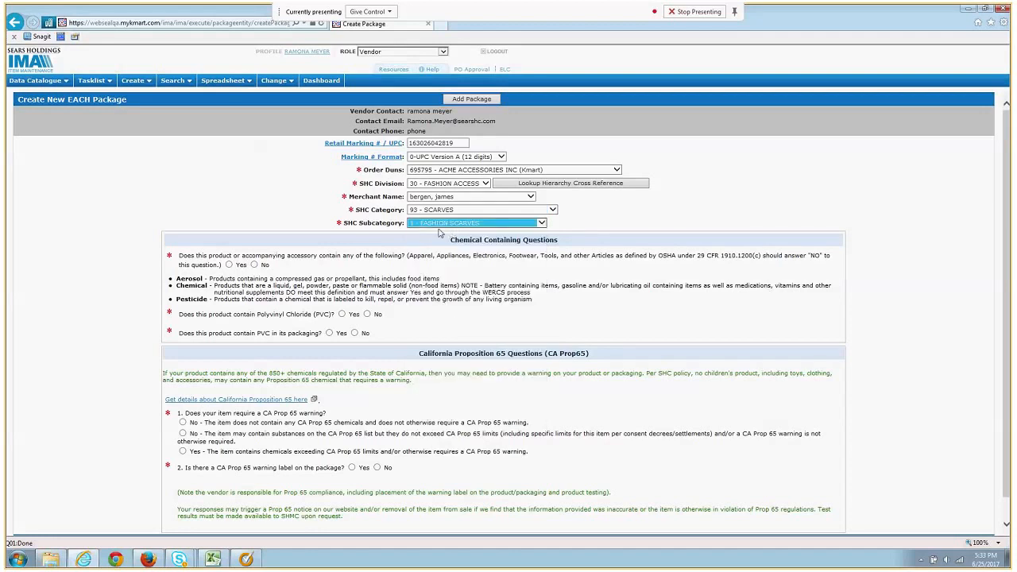
# Answer No to the accessory chemicals, PVC and CA Prop 65 compliance questions
pyautogui.click(253, 265)
pyautogui.click(368, 314)
pyautogui.click(354, 333)
pyautogui.click(183, 422)
pyautogui.click(378, 467)
pyautogui.scroll(-2, 486, 509)
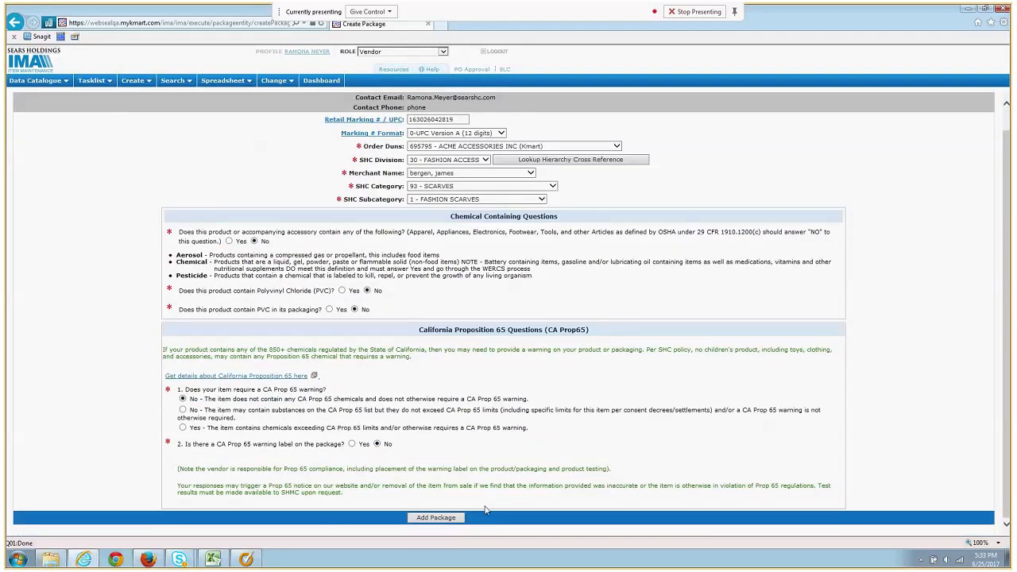
# Submit the package details and create it as a non-shippable carton
pyautogui.click(444, 520)
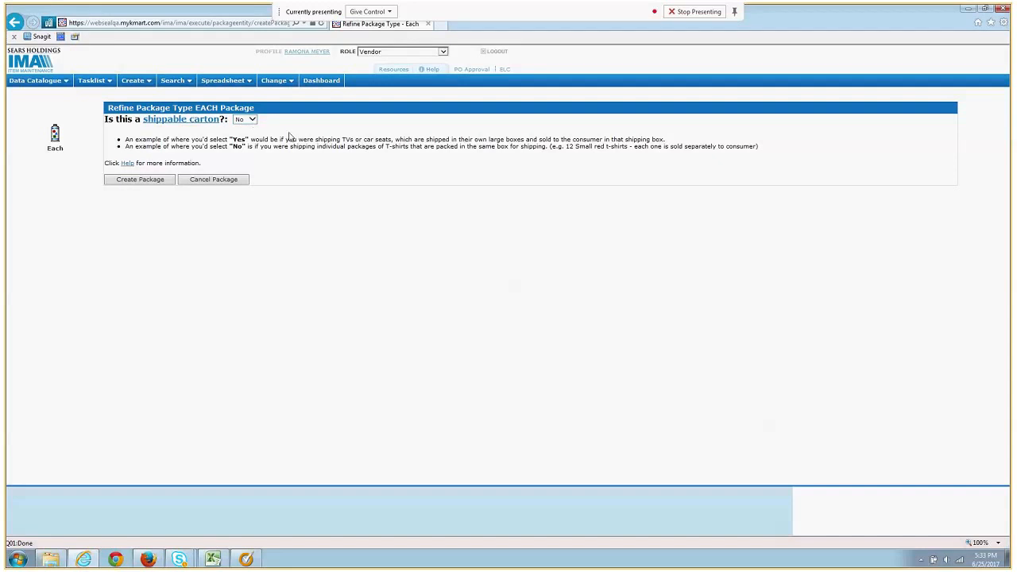
pyautogui.click(141, 182)
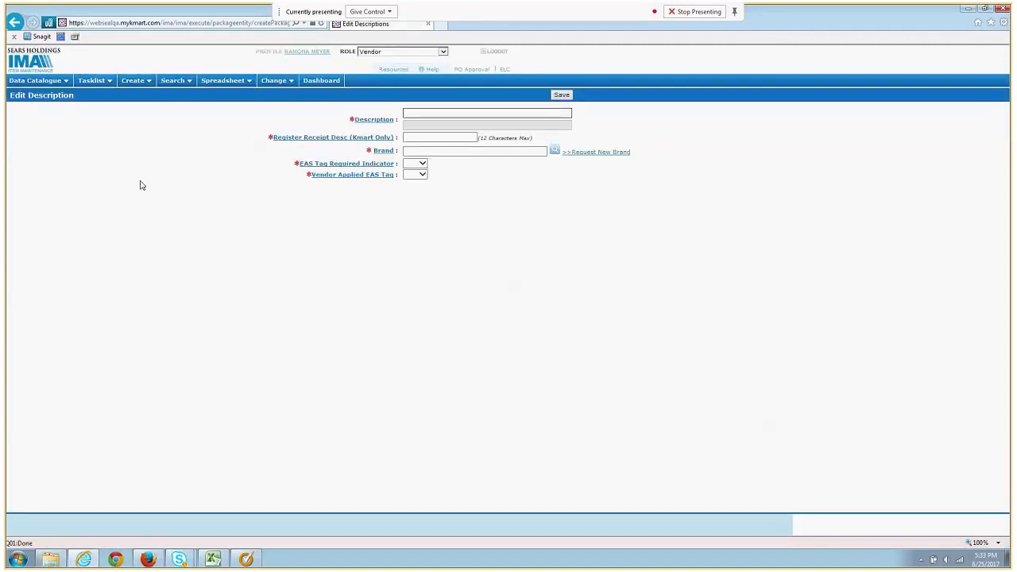
# Describe the item as 'Fashion Scarf Blue', receipt text 'Fashion Scar', brand S CORP BRAND-COVINGTON (BR0210)
pyautogui.write('Fashion')
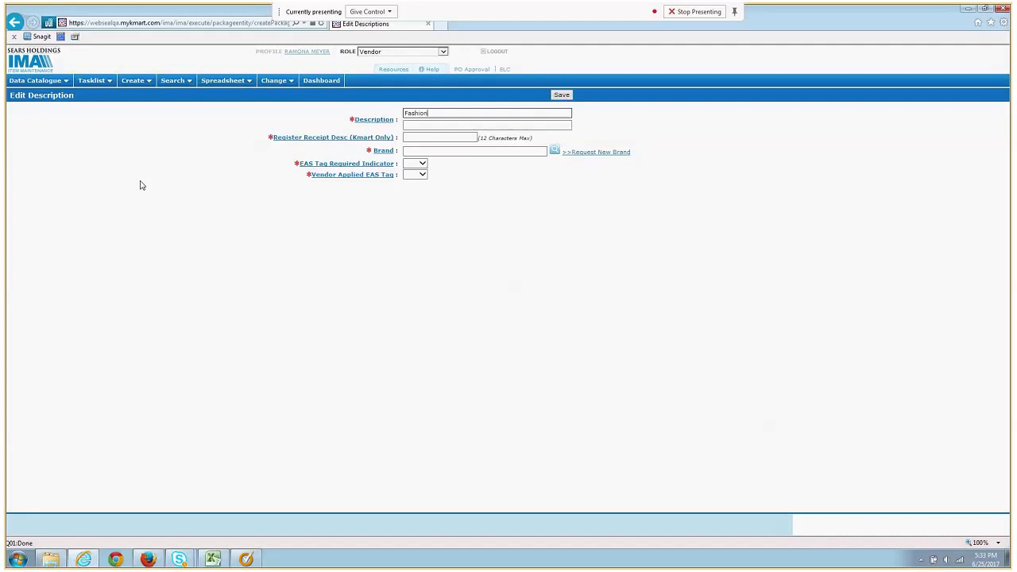
pyautogui.write(' Scarf Blue')
pyautogui.press('Tab')
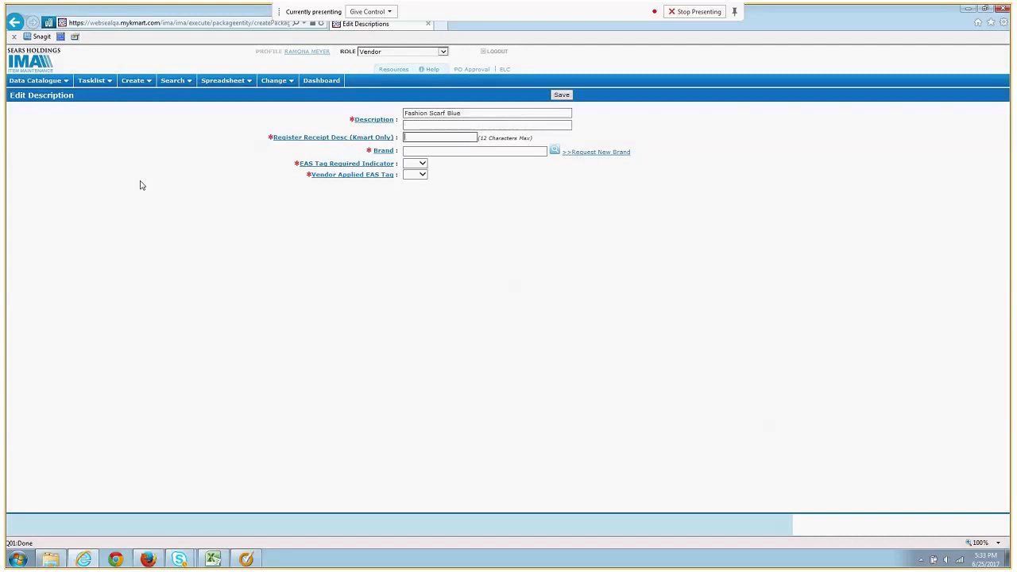
pyautogui.write('Fashion Scar')
pyautogui.press('Tab')
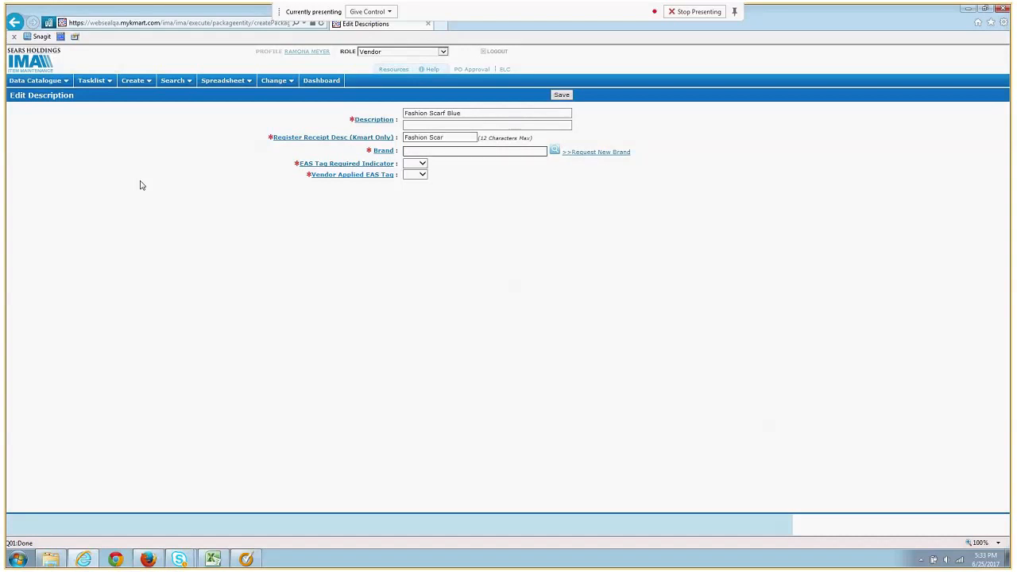
pyautogui.write('cov')
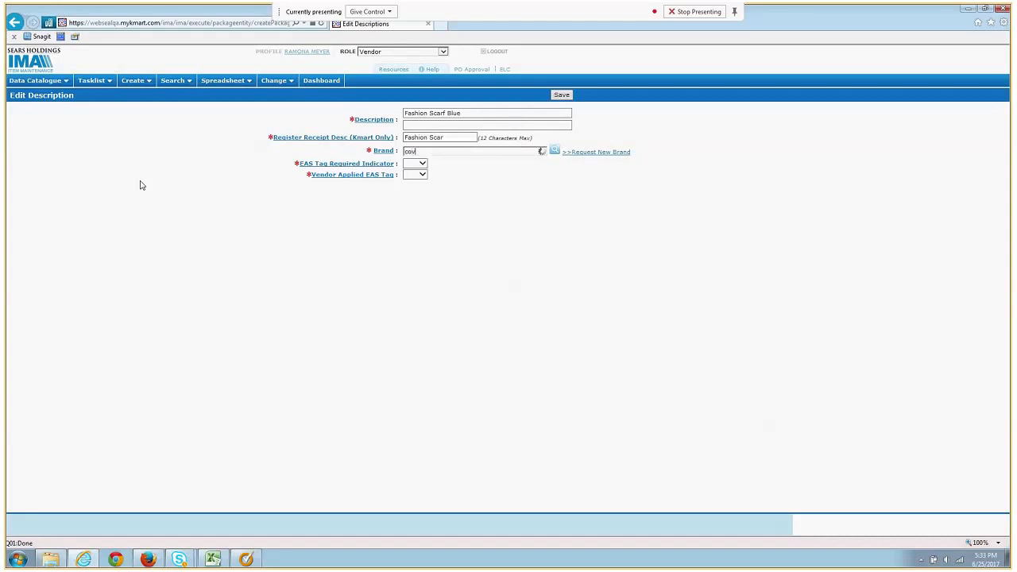
pyautogui.write('ington')
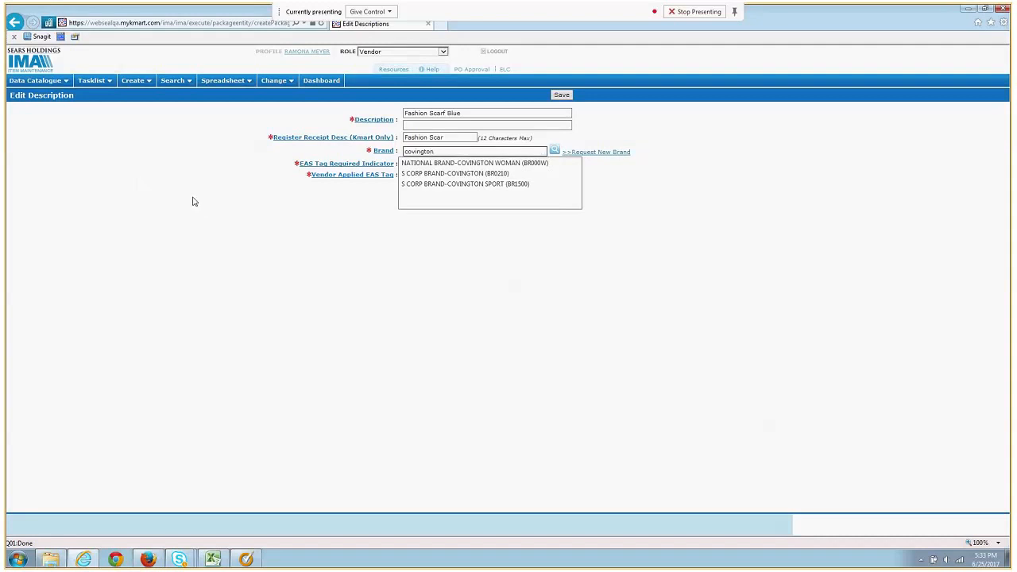
pyautogui.click(491, 175)
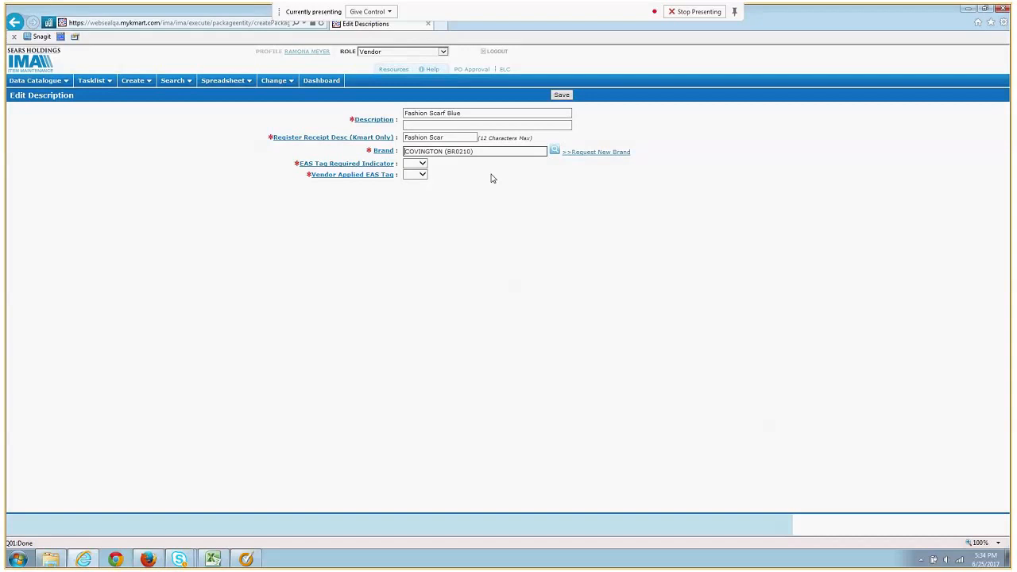
# Set EAS Tag Required and Vendor Applied EAS Tag to No, then save to preview the label
pyautogui.click(422, 164)
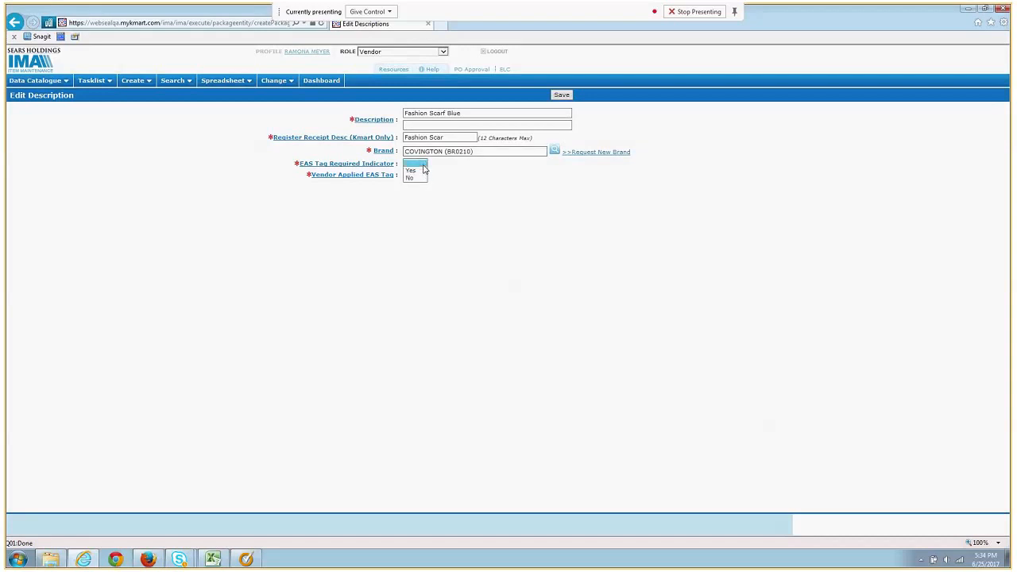
pyautogui.click(418, 178)
pyautogui.click(419, 174)
pyautogui.click(414, 195)
pyautogui.click(566, 97)
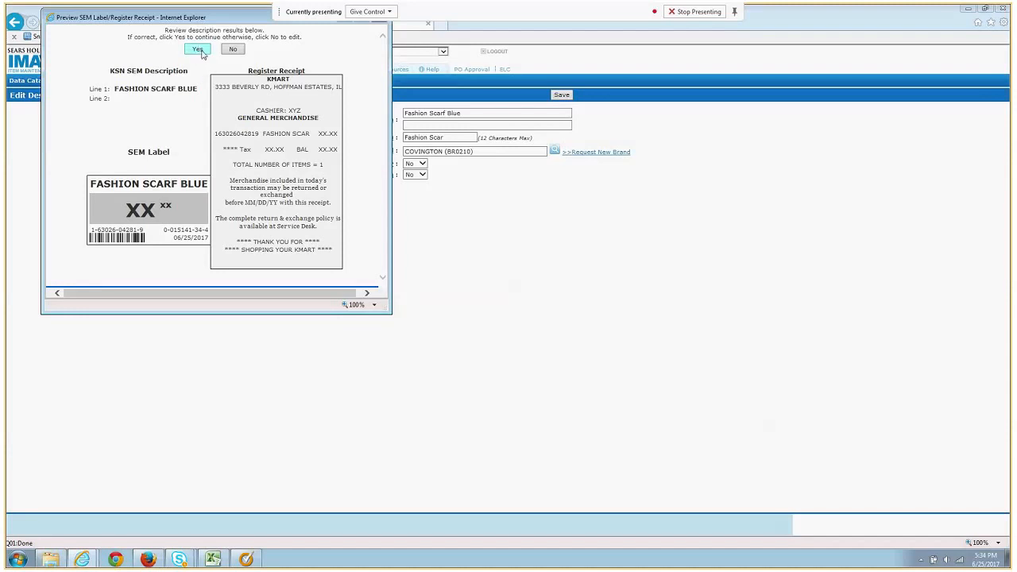
# Confirm the SEM label/register receipt preview so the description saves
pyautogui.click(198, 50)
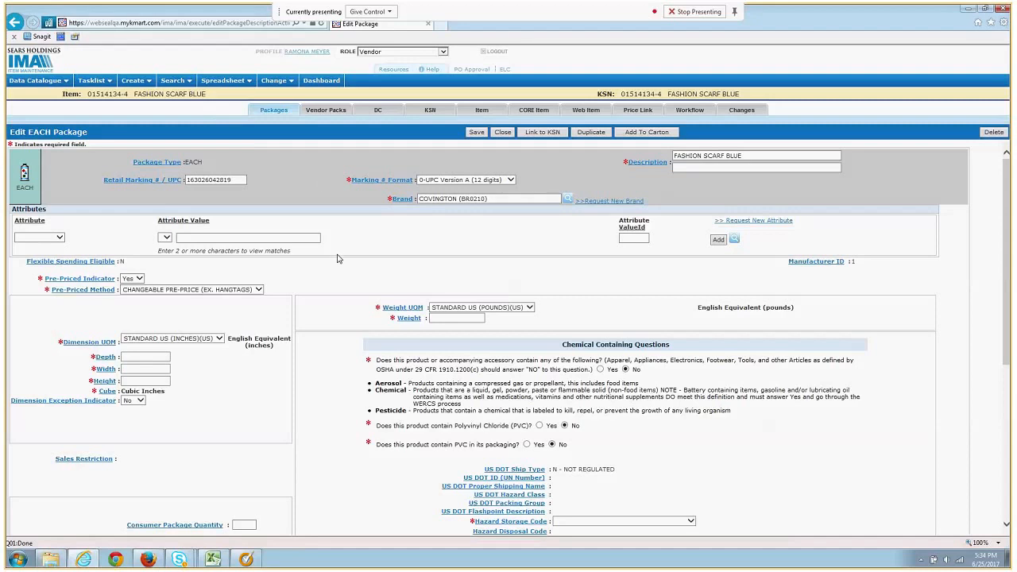
# Enter package dimensions 4 × 4 × 2 inches and a weight of 1 lb
pyautogui.scroll(-2, 336, 263)
pyautogui.scroll(-1, 336, 263)
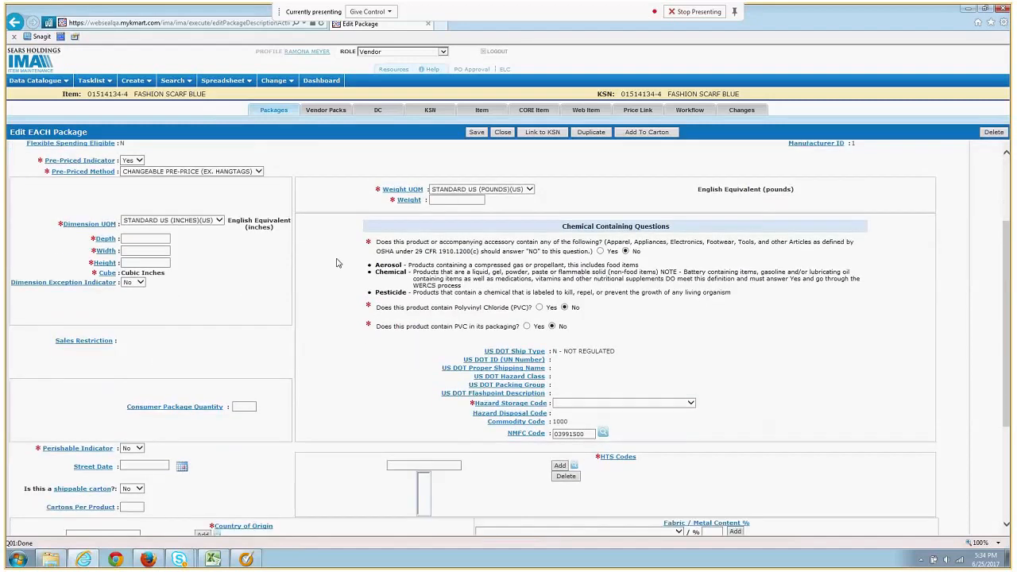
pyautogui.click(134, 241)
pyautogui.press('Tab')
pyautogui.click(135, 251)
pyautogui.write('4')
pyautogui.press('Tab')
pyautogui.write('2')
pyautogui.click(453, 199)
pyautogui.write('1')
# Set the Hazard Storage Code to 0-Not Hazardous and bring up the HTS code search
pyautogui.click(602, 405)
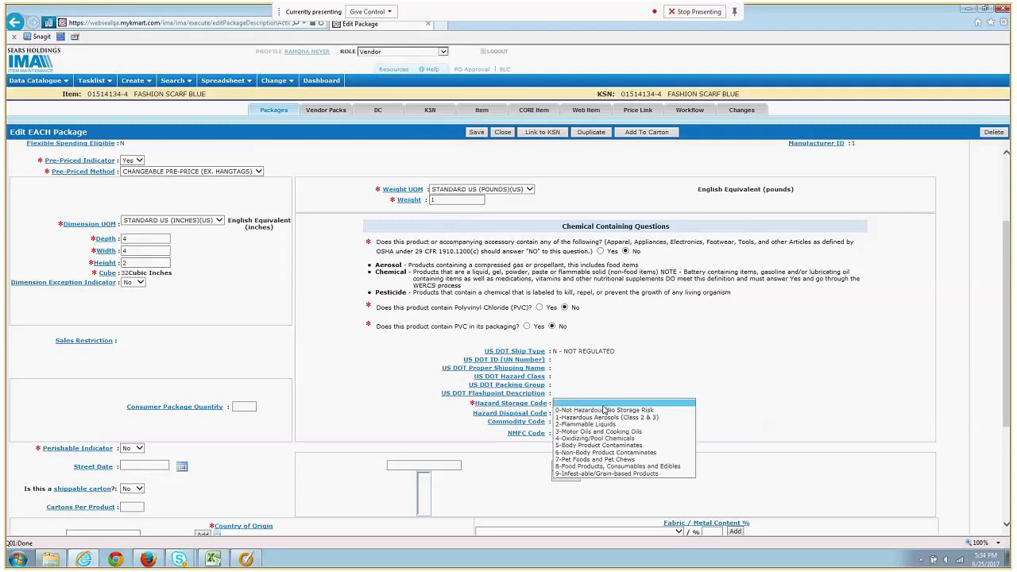
pyautogui.click(620, 411)
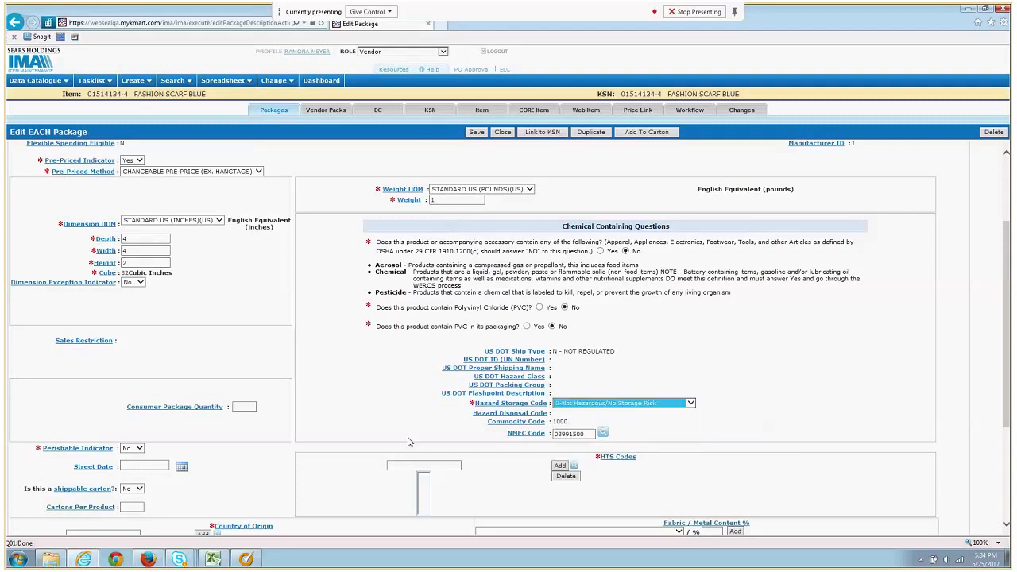
pyautogui.scroll(-1, 342, 435)
pyautogui.scroll(-3, 342, 435)
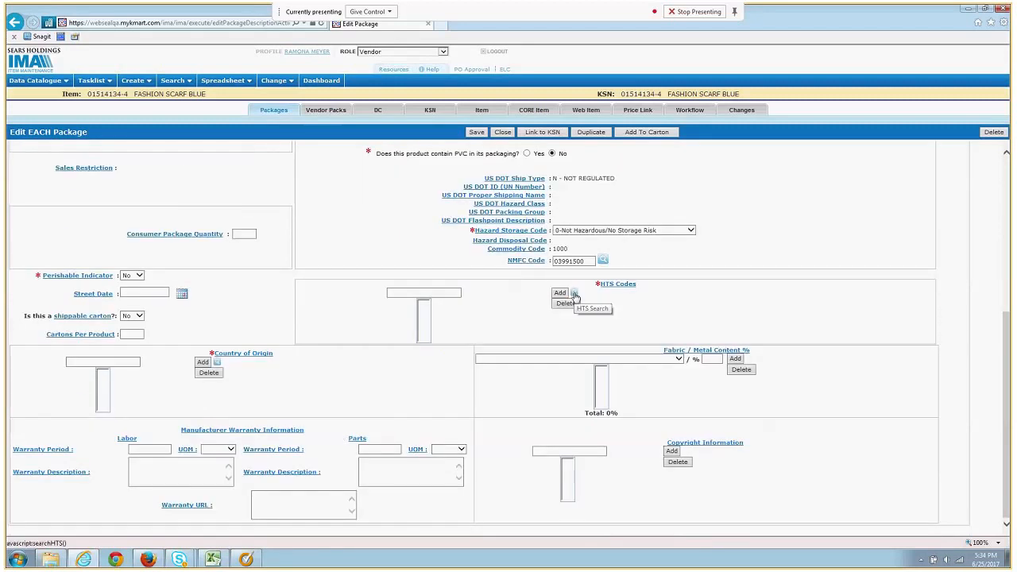
pyautogui.click(559, 293)
pyautogui.click(248, 102)
pyautogui.write('scarf')
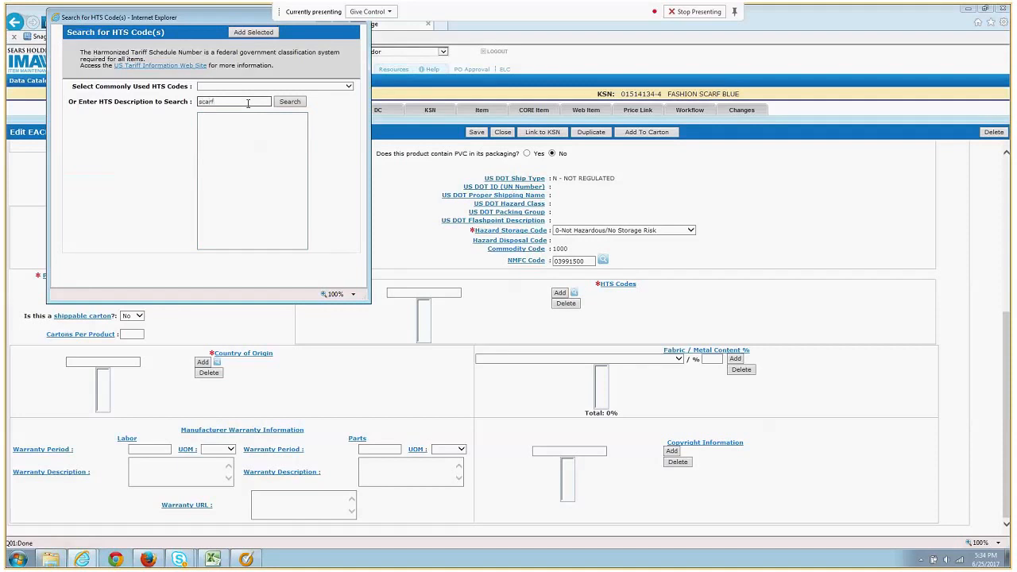
pyautogui.press('Return')
pyautogui.click(259, 101)
pyautogui.write('shirt')
pyautogui.click(289, 101)
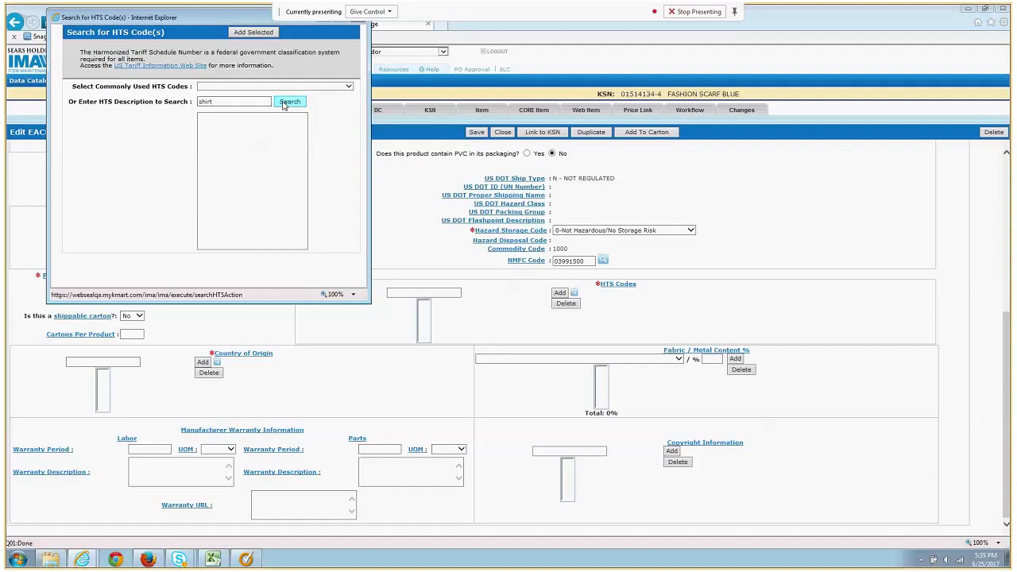
pyautogui.click(278, 137)
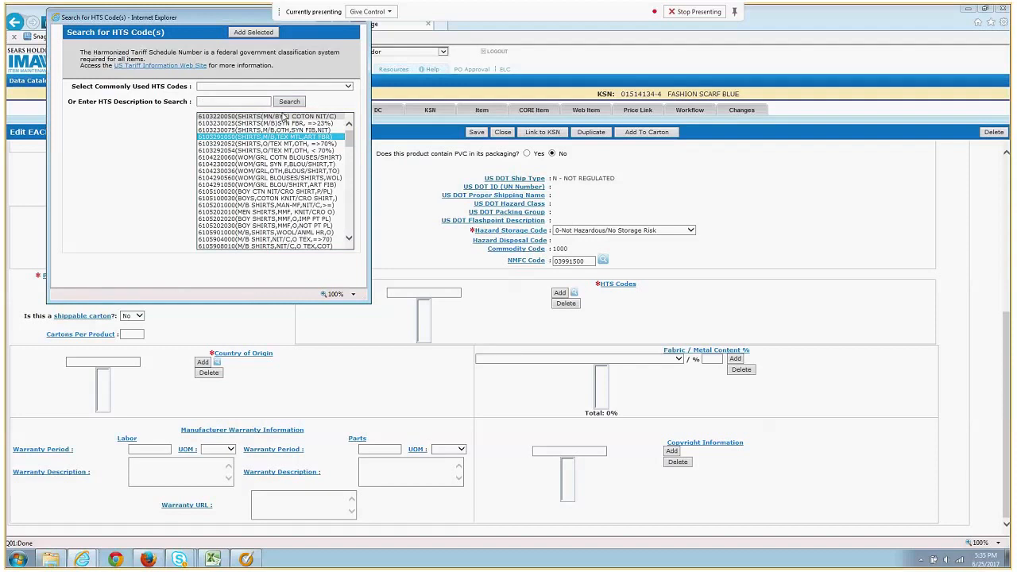
pyautogui.click(254, 31)
pyautogui.click(112, 364)
pyautogui.write('cn')
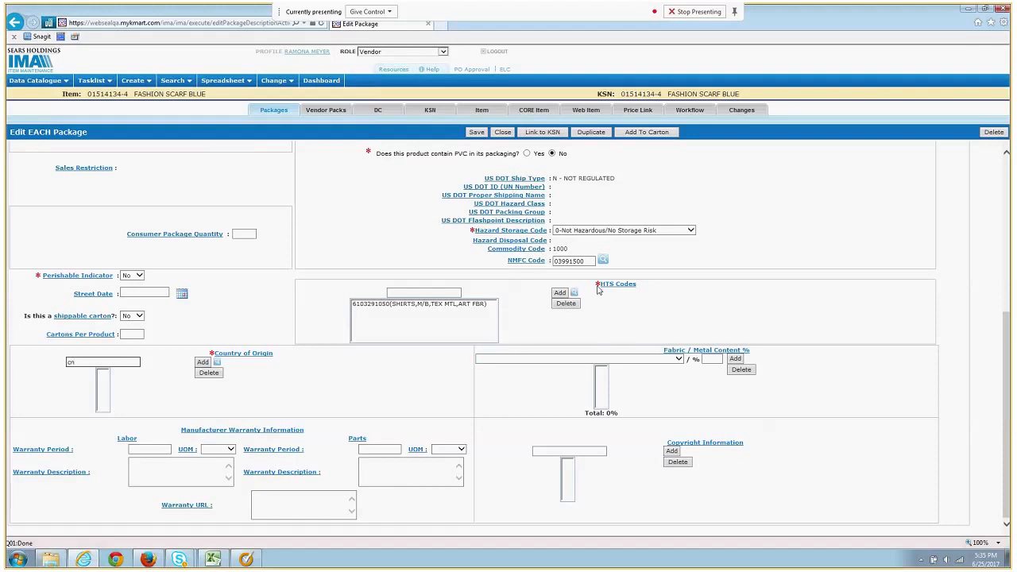
# Add CN as country of origin and save the FASHION SCARF BLUE EACH package
pyautogui.click(204, 363)
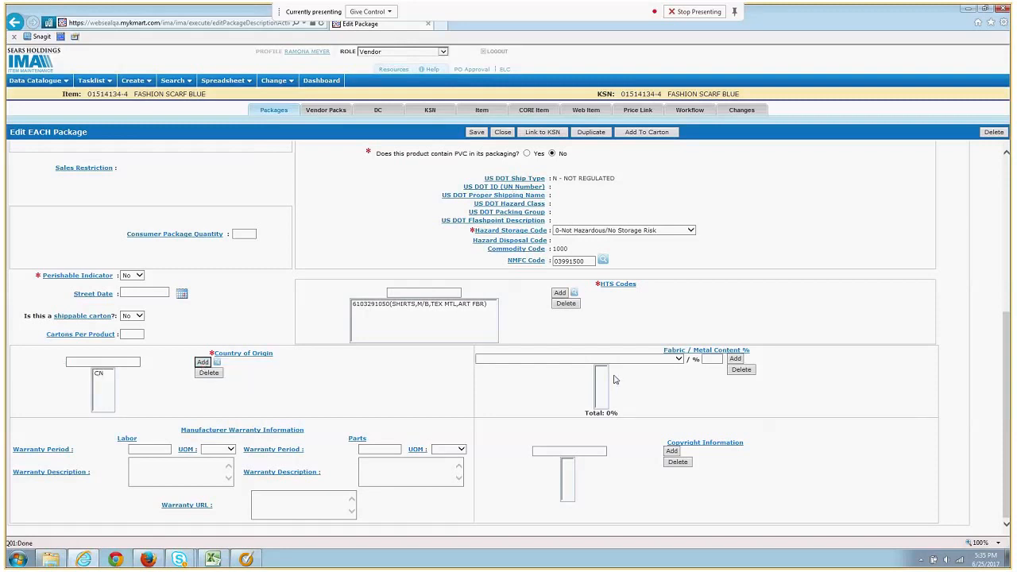
pyautogui.scroll(3, 489, 429)
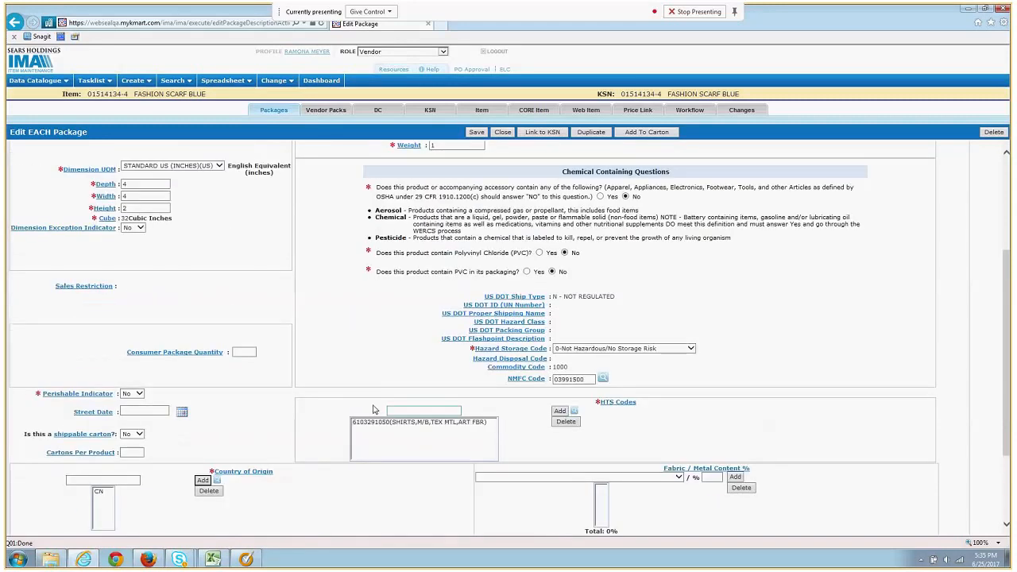
pyautogui.scroll(3, 316, 337)
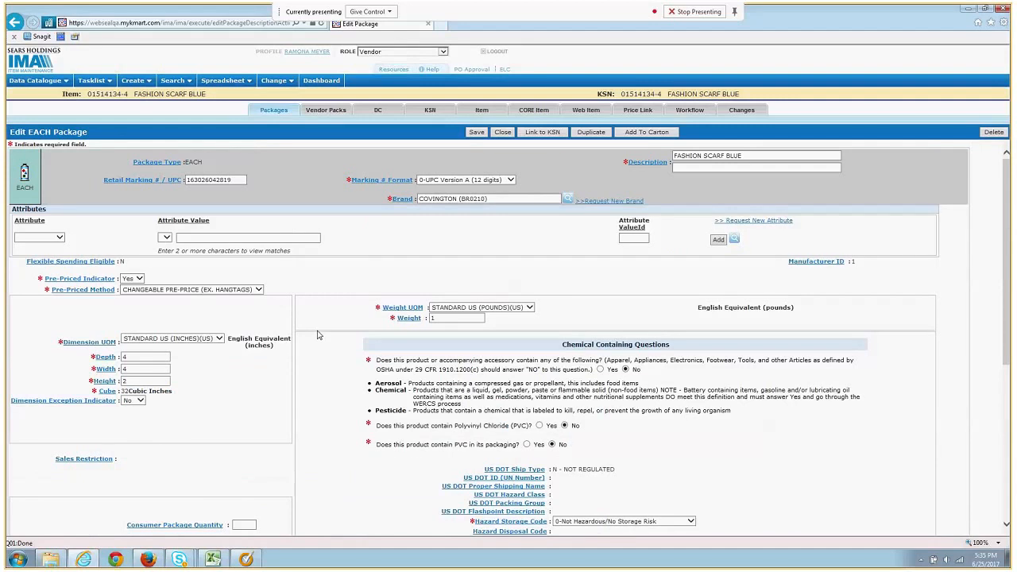
pyautogui.scroll(-4, 310, 372)
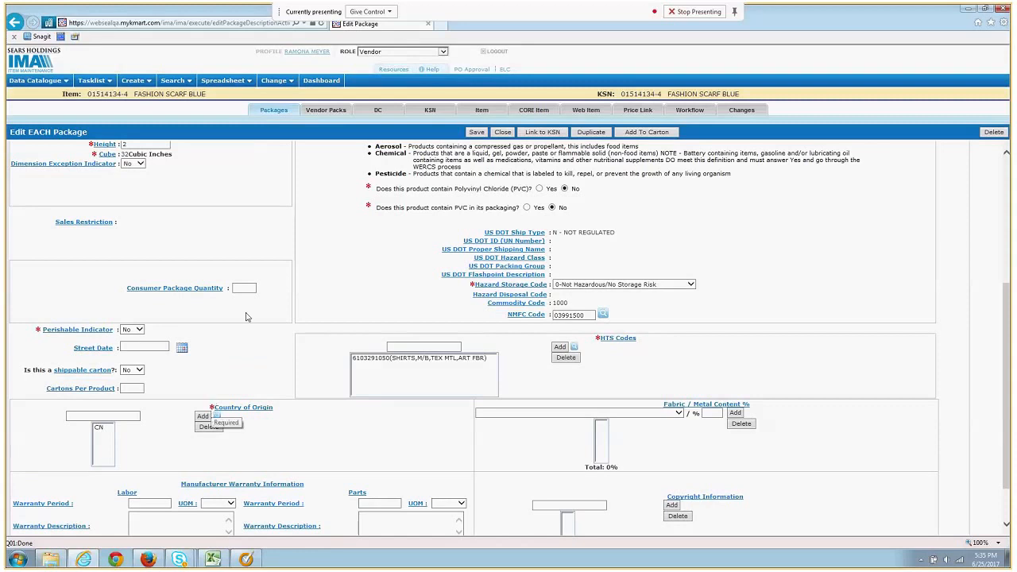
pyautogui.scroll(4, 302, 295)
pyautogui.click(476, 132)
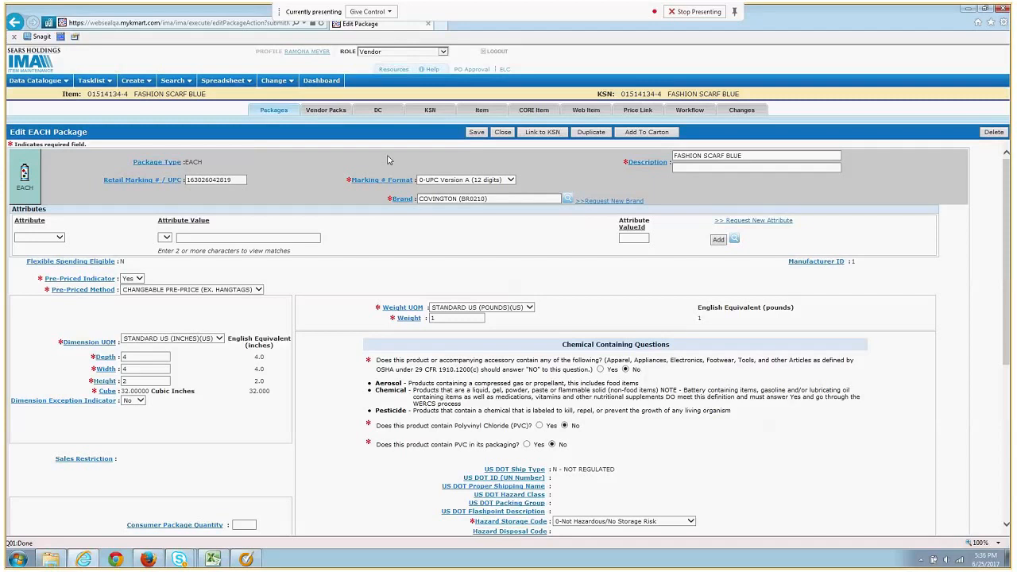
# Go to the Vendor Packs list for FASHION SCARF BLUE once the save finishes
pyautogui.click(330, 113)
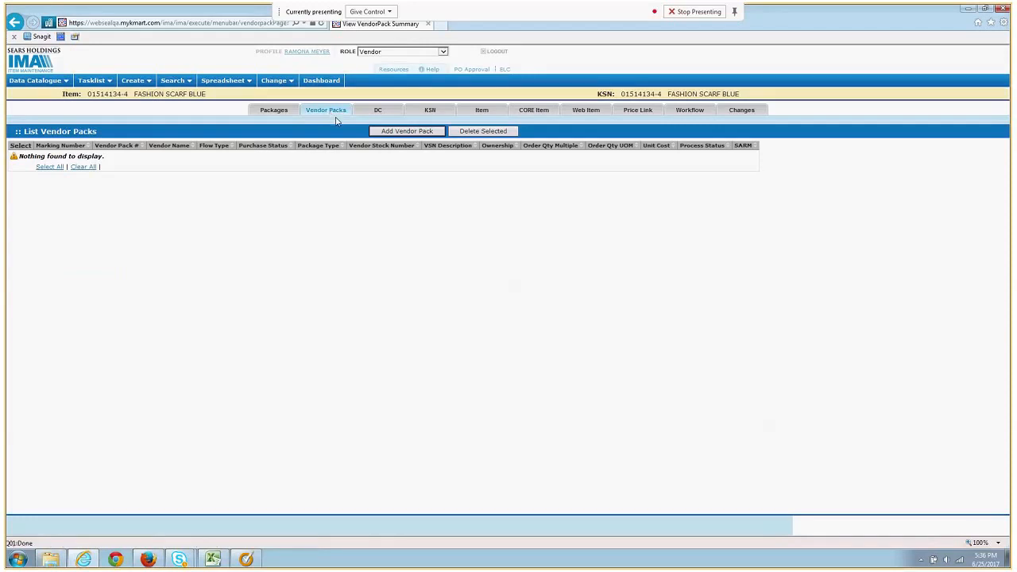
pyautogui.click(425, 136)
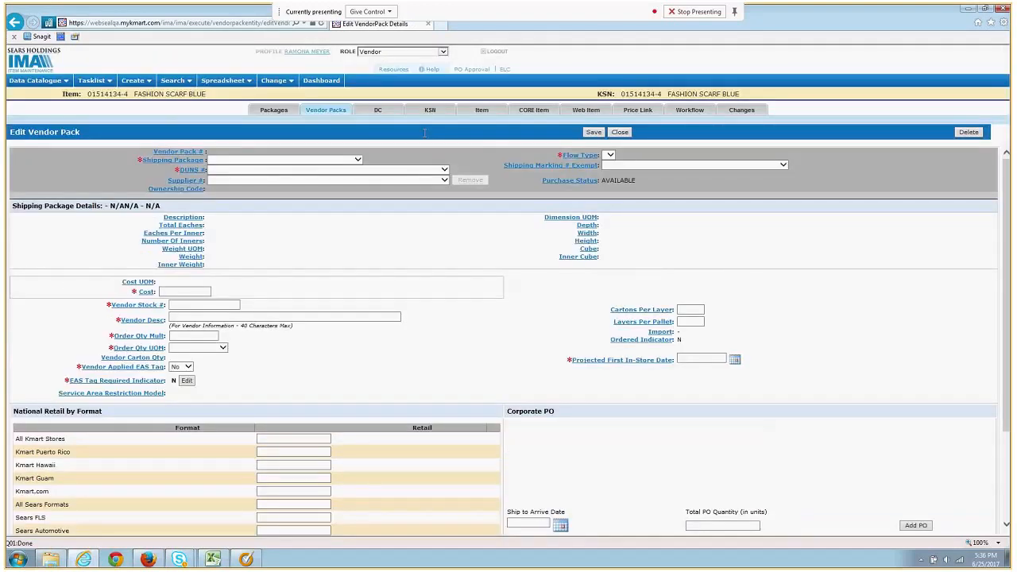
pyautogui.click(329, 157)
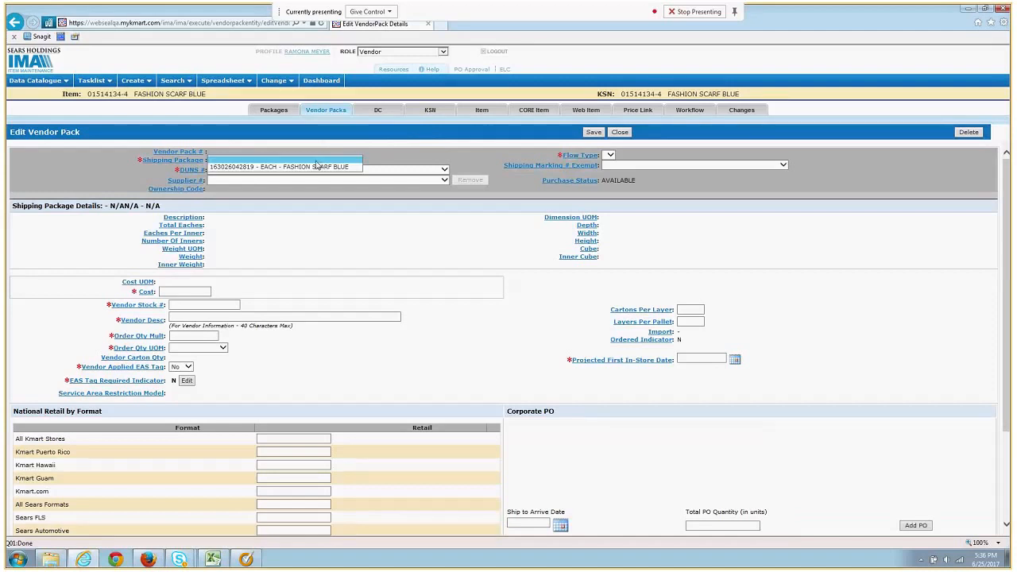
pyautogui.click(278, 167)
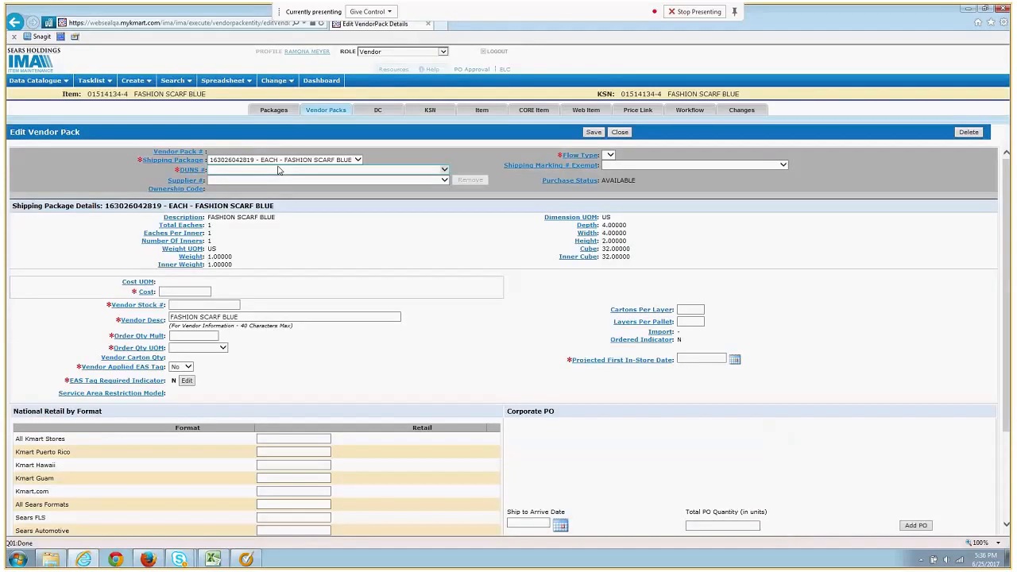
pyautogui.click(278, 170)
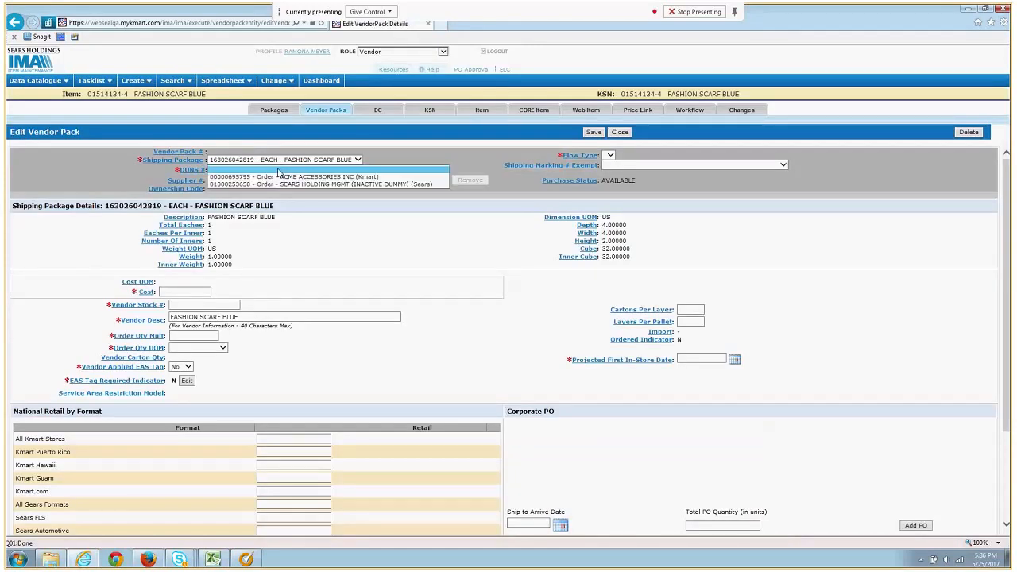
pyautogui.click(382, 175)
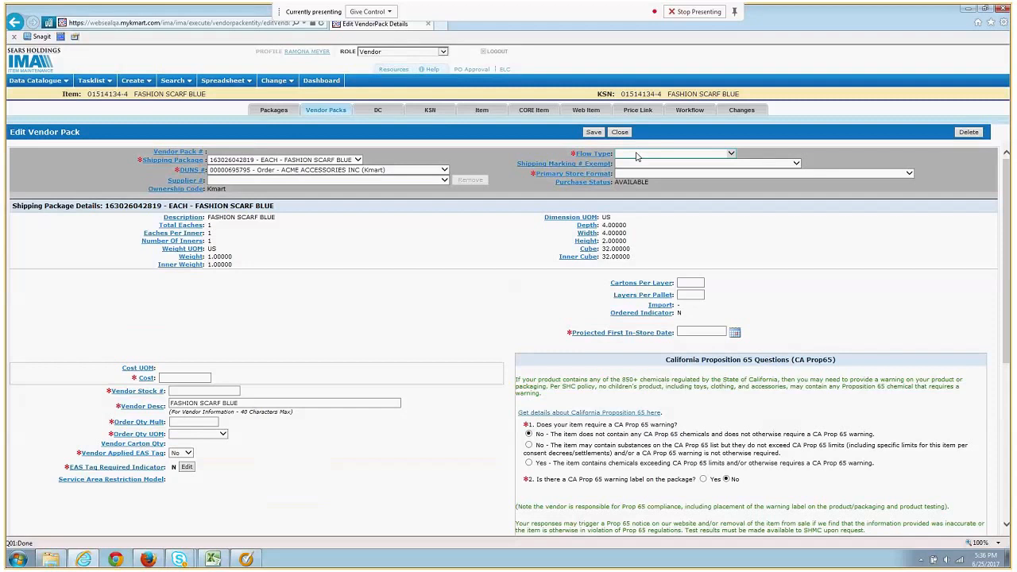
# Set Flow Type to DC and Primary Store Format to KMRT-ALL KMART STORES
pyautogui.click(636, 154)
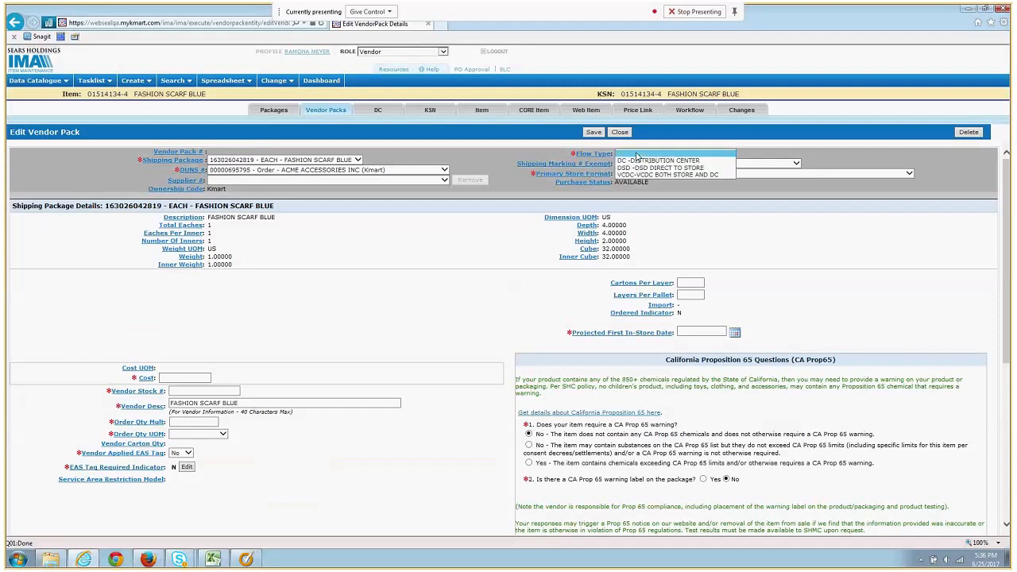
pyautogui.click(637, 166)
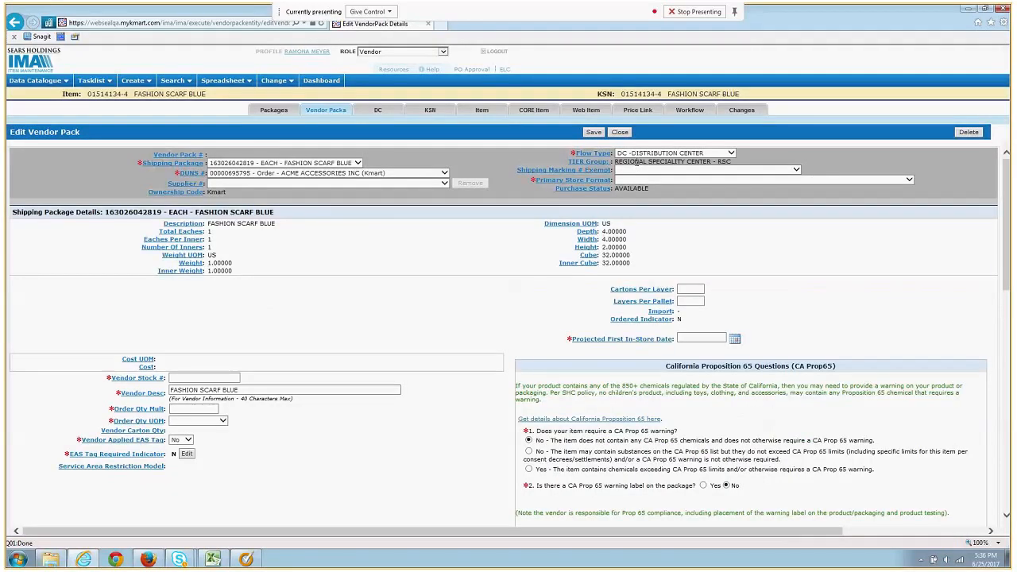
pyautogui.click(635, 179)
pyautogui.click(656, 194)
pyautogui.click(387, 281)
pyautogui.scroll(-3, 386, 281)
# Enter vendor stock # scarf123 and order quantity multiple 1 with unit EACH-EACH
pyautogui.click(203, 147)
pyautogui.write('scarf123')
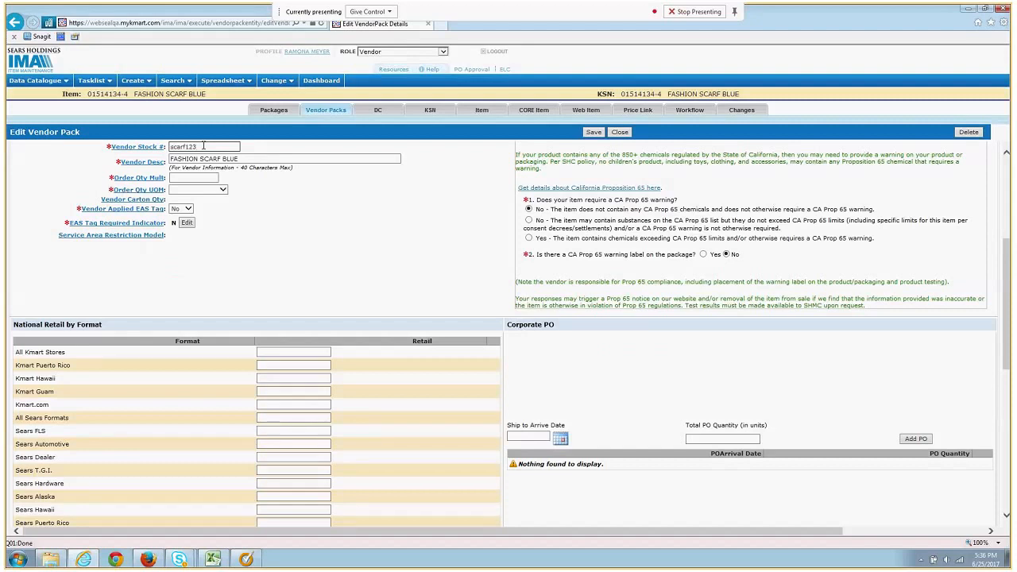
pyautogui.click(193, 178)
pyautogui.write('1')
pyautogui.click(222, 189)
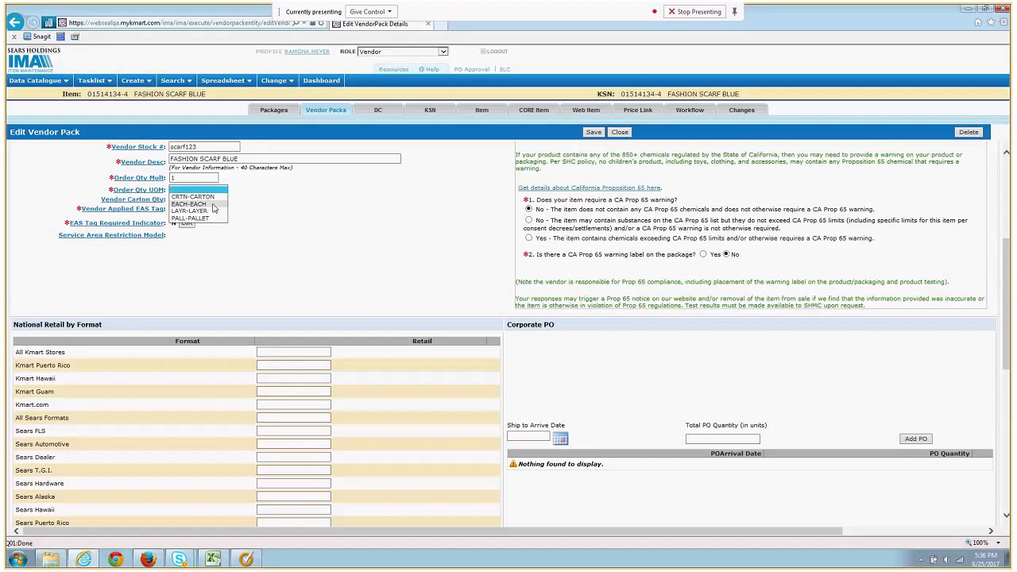
pyautogui.click(213, 204)
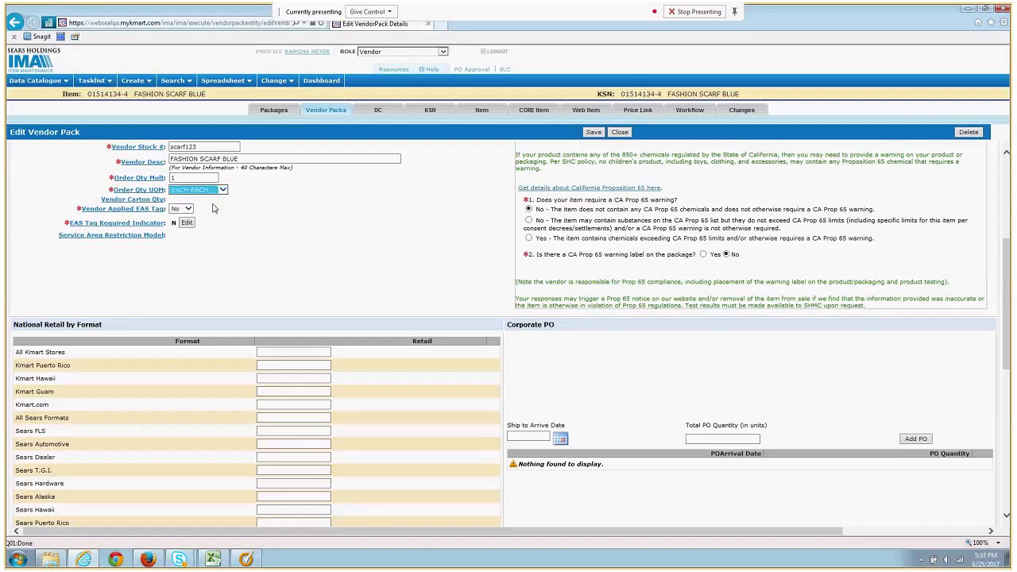
pyautogui.click(212, 202)
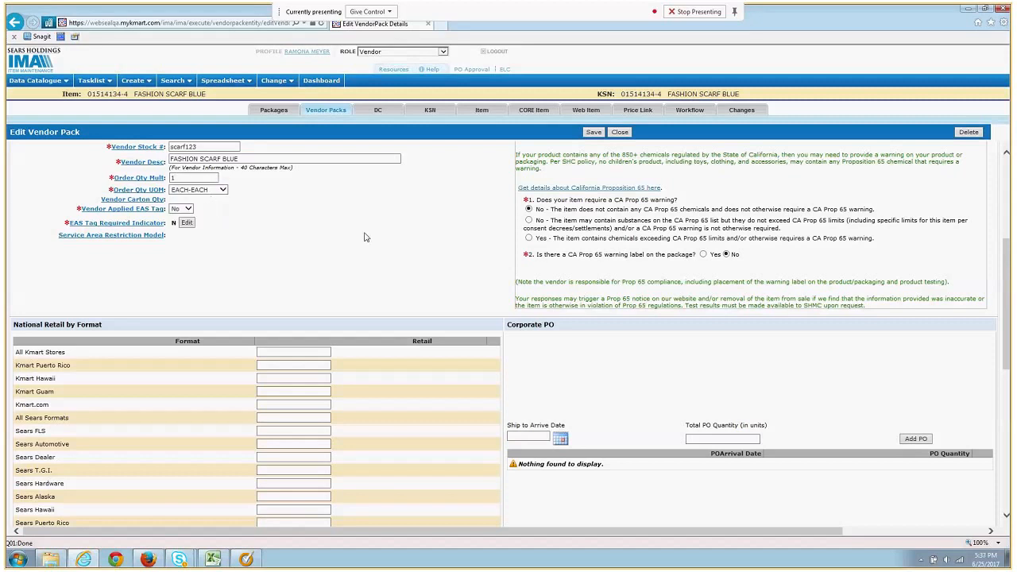
# Set the projected first in-store date to 07/31/2017 using the calendar
pyautogui.scroll(1, 365, 237)
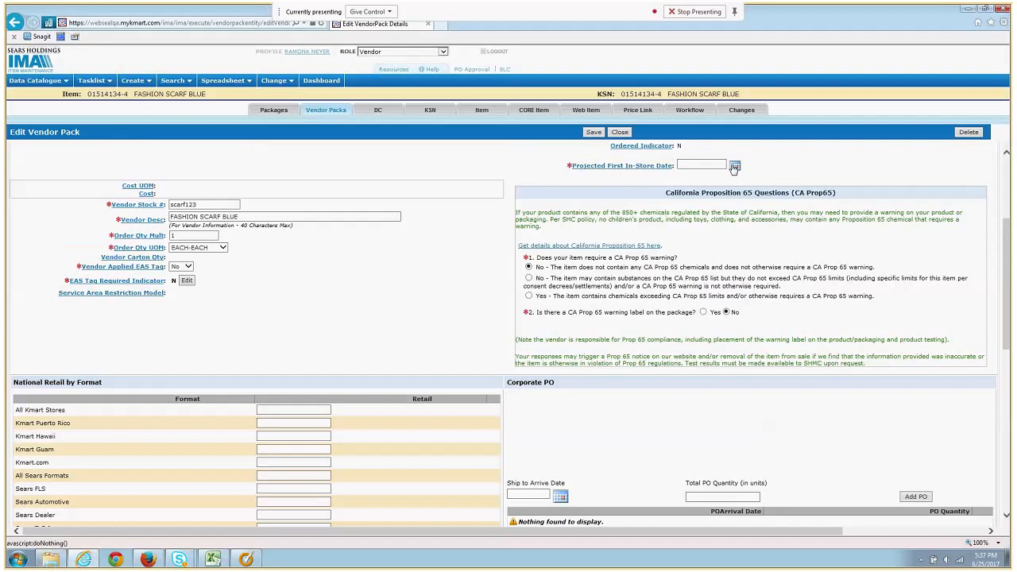
pyautogui.click(735, 168)
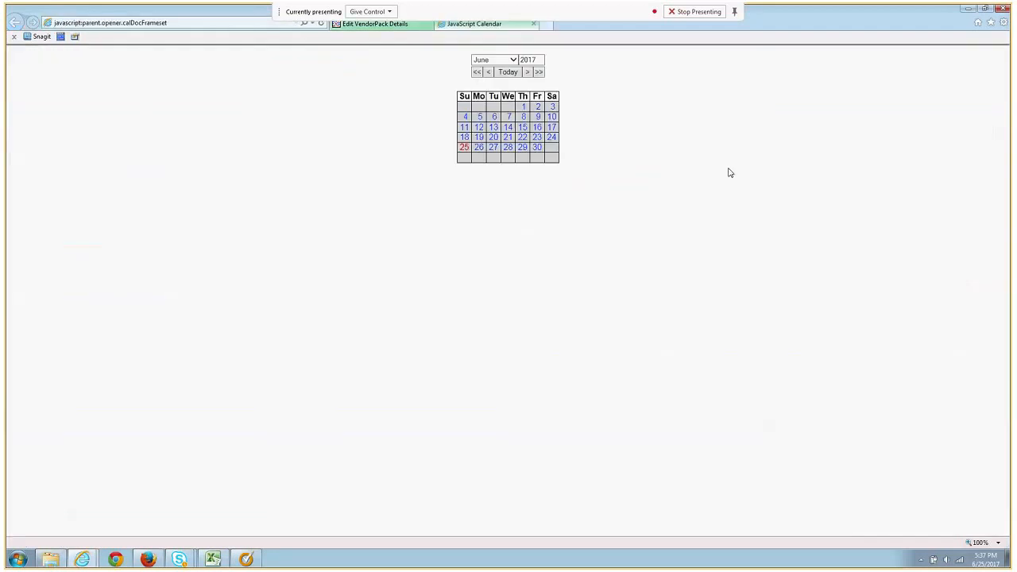
pyautogui.click(526, 72)
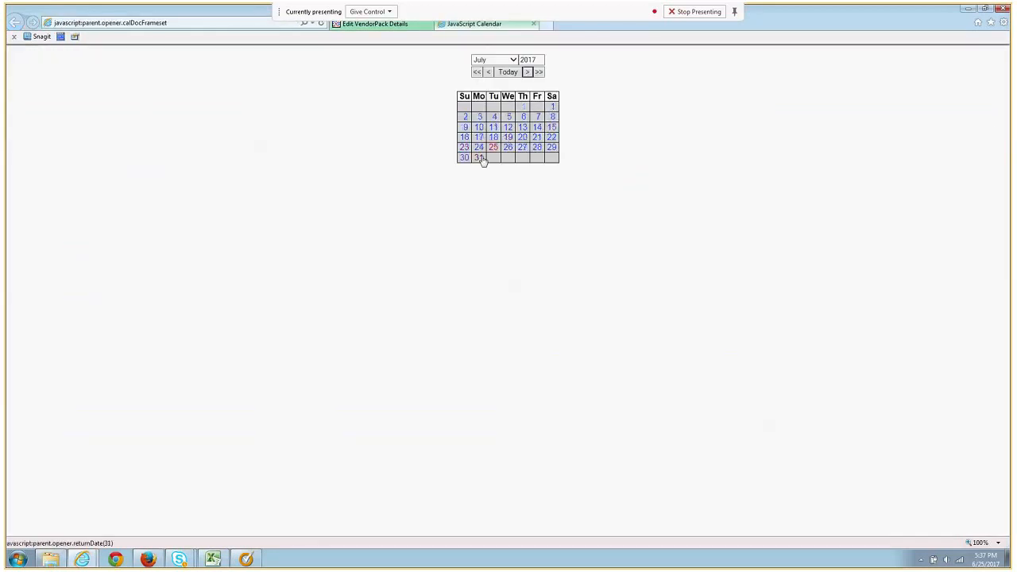
pyautogui.click(479, 156)
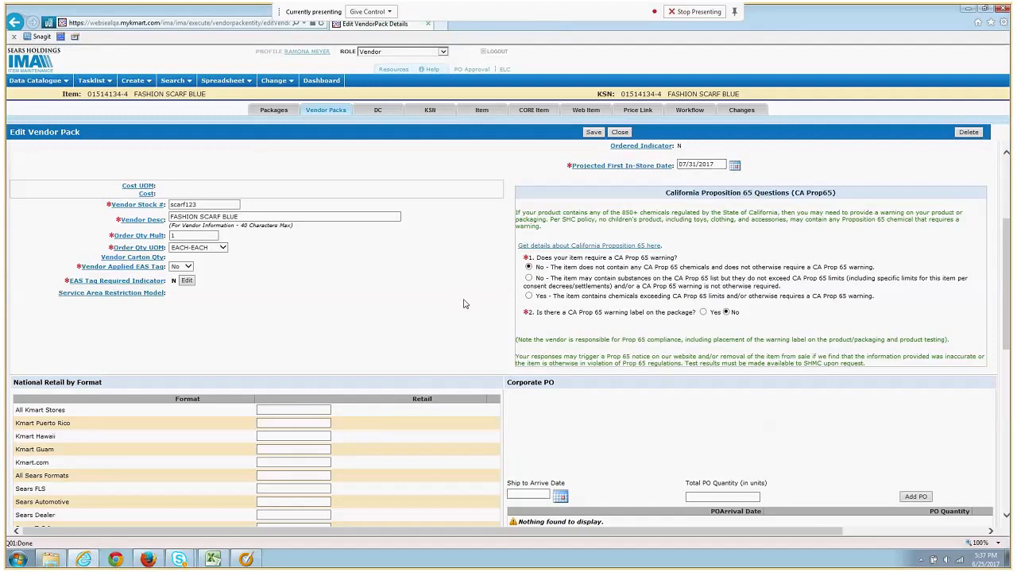
pyautogui.scroll(-10, 466, 302)
# Pick the 4201 Baldwin Avenue ship point in the Mira Loma RSC row
pyautogui.scroll(-1, 466, 304)
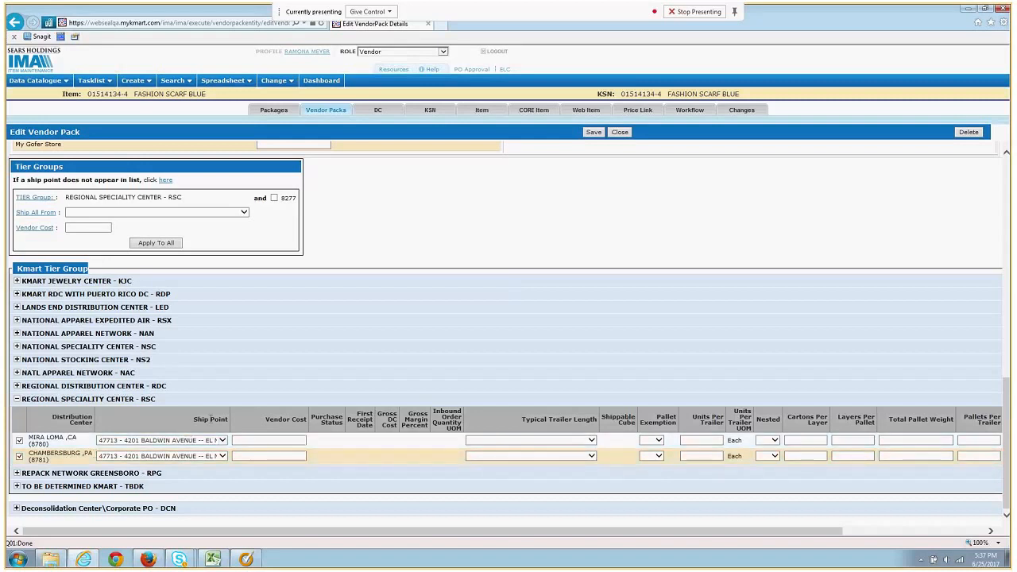
pyautogui.click(223, 441)
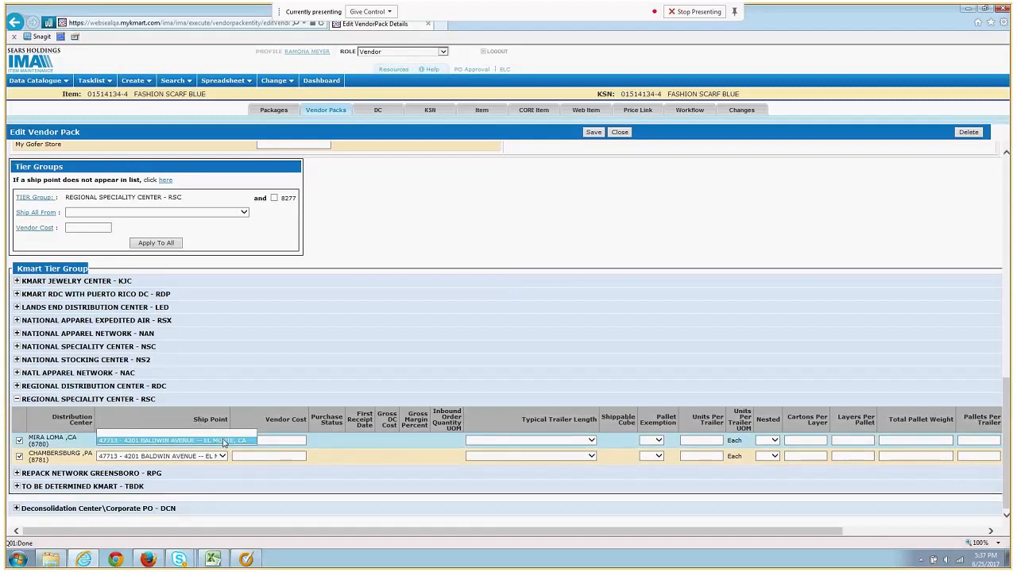
pyautogui.click(223, 441)
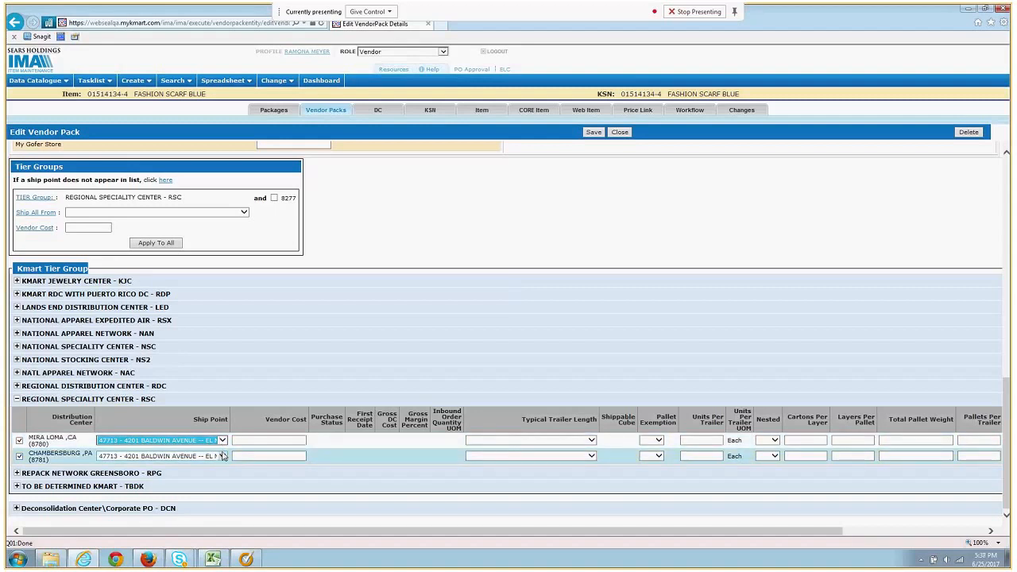
# Enter vendor cost 2.99 for the Mira Loma and Chambersburg rows, then save the pack
pyautogui.click(291, 439)
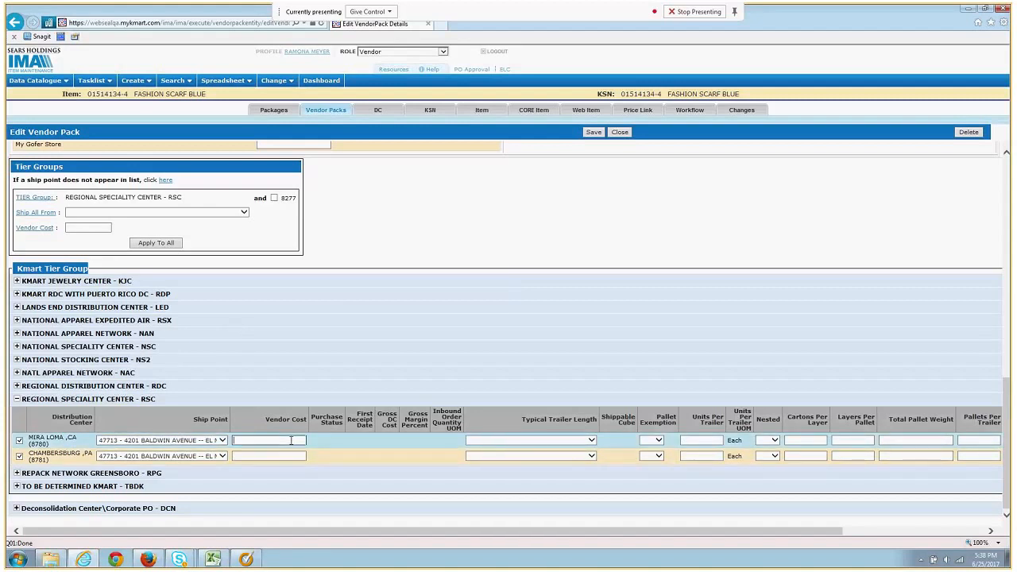
pyautogui.click(88, 228)
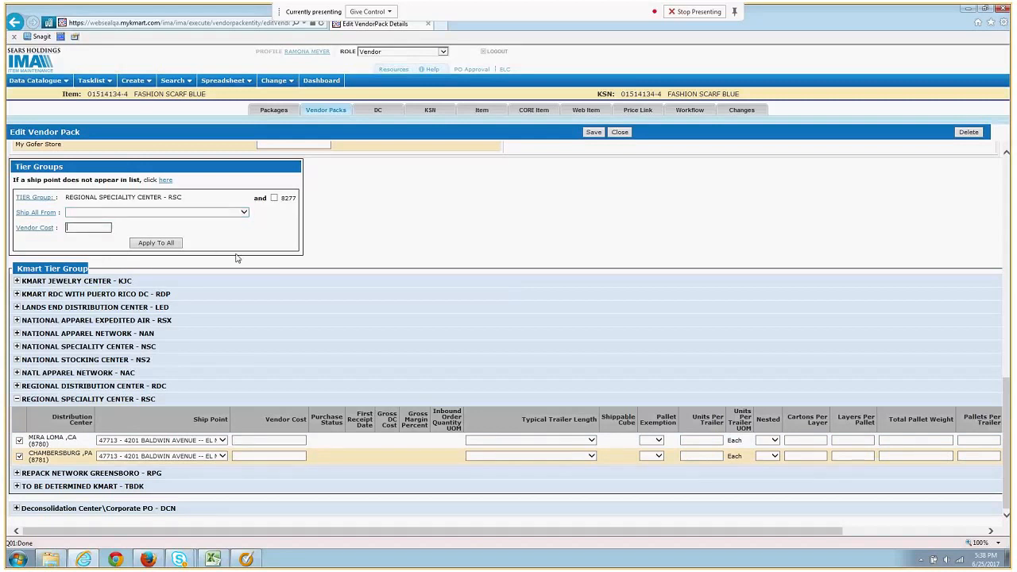
pyautogui.click(259, 440)
pyautogui.write('2.')
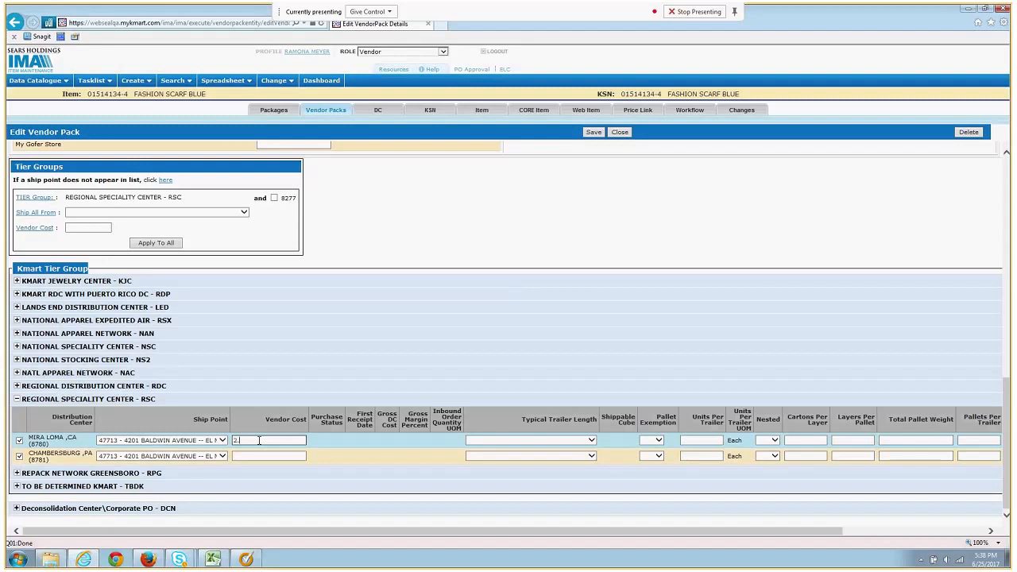
pyautogui.write('99')
pyautogui.click(254, 454)
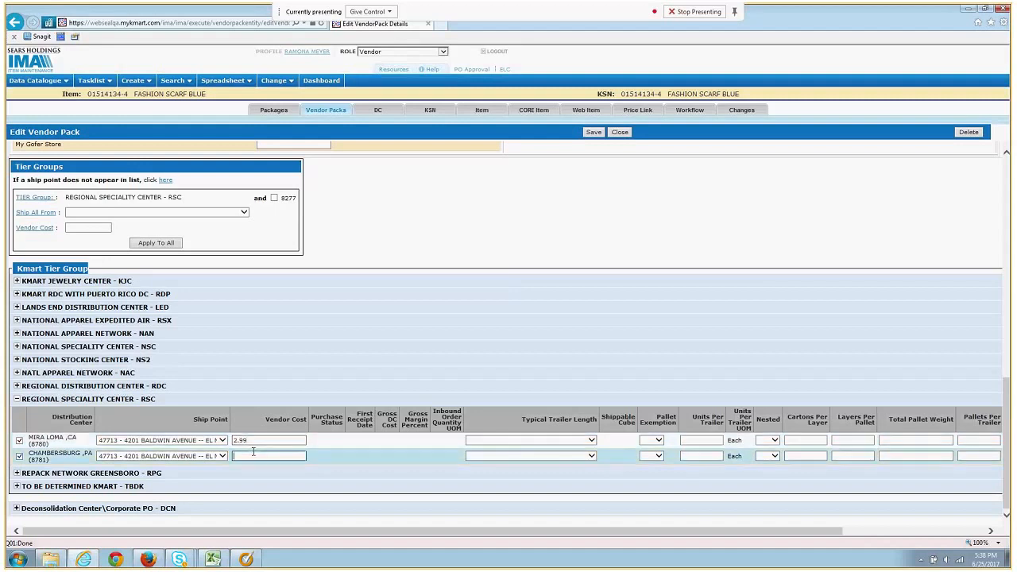
pyautogui.write('2.99')
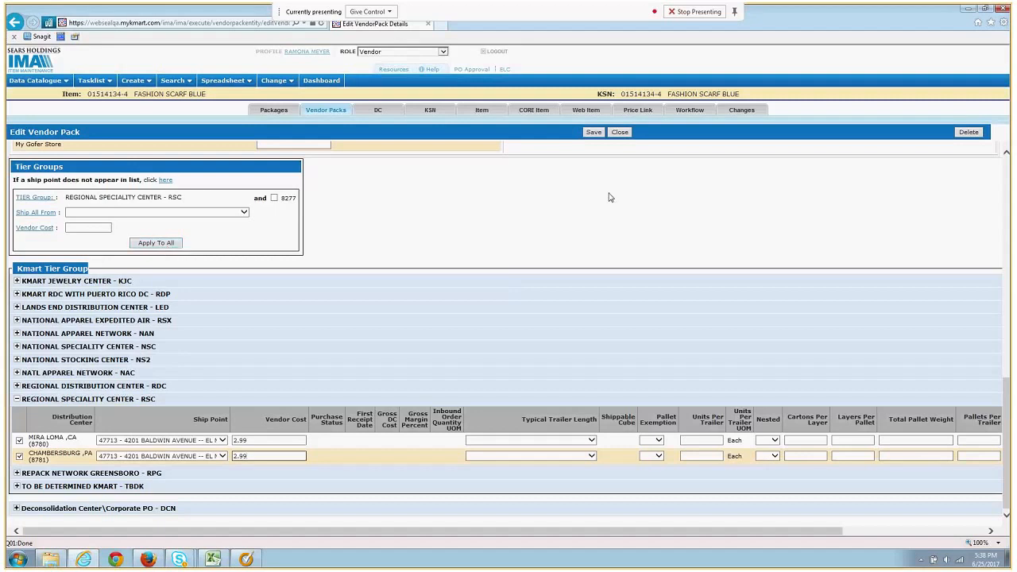
pyautogui.click(598, 135)
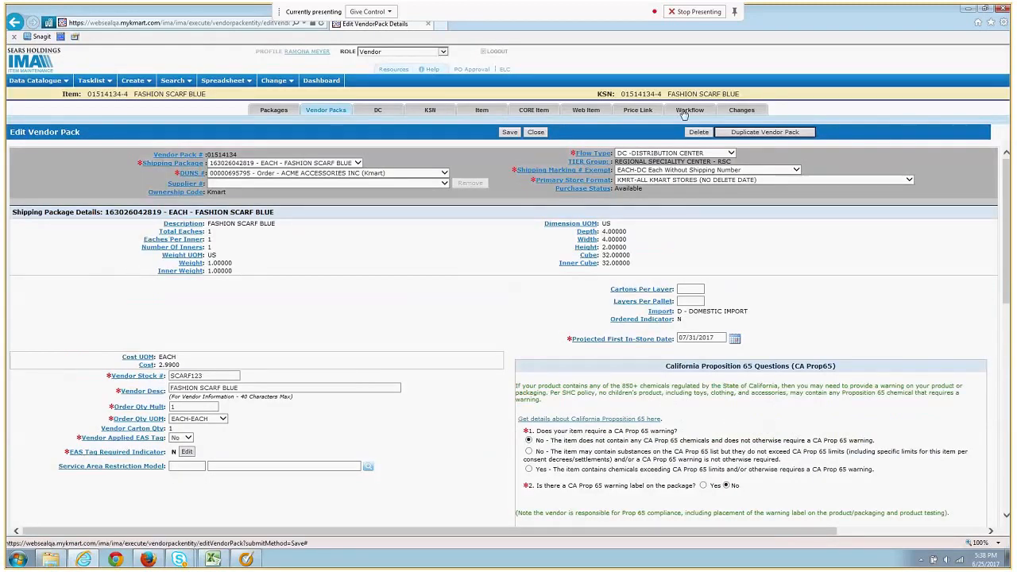
# Run Check For Errors from the Workflow tab, revealing the zero default selling price warning
pyautogui.click(683, 113)
pyautogui.click(16, 158)
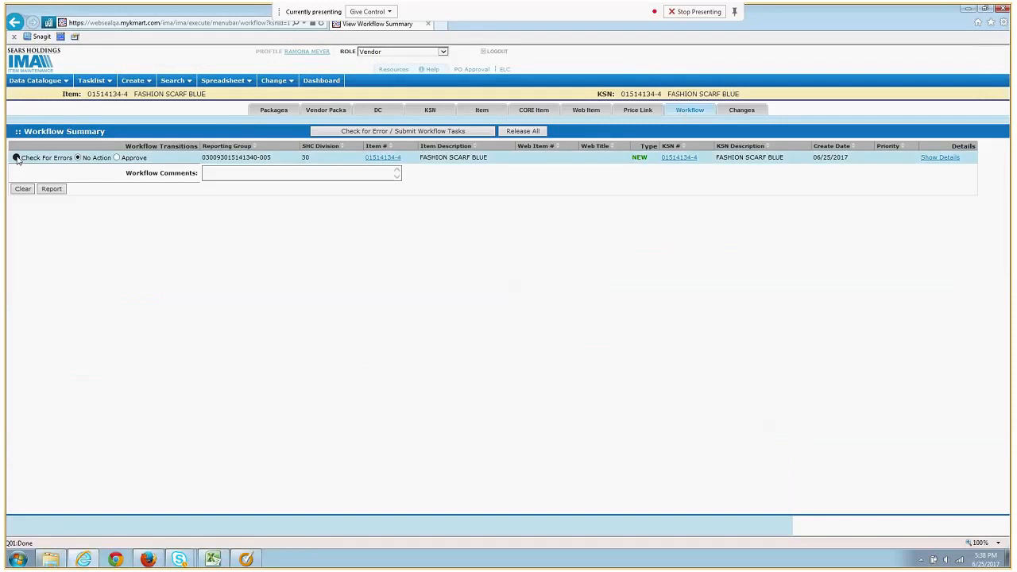
pyautogui.click(367, 132)
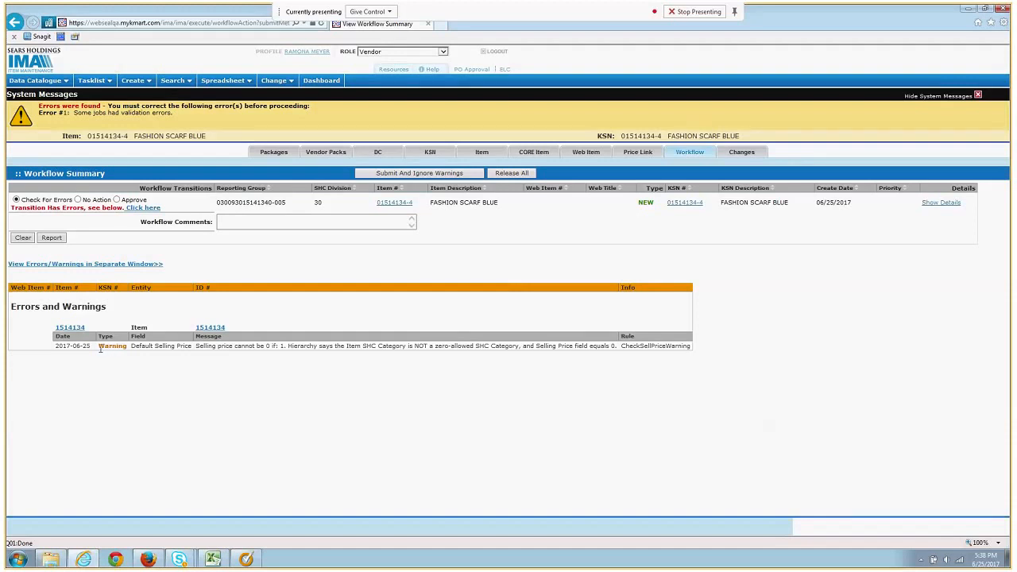
# Choose Approve and submit the workflow, ignoring the selling price warning
pyautogui.click(117, 200)
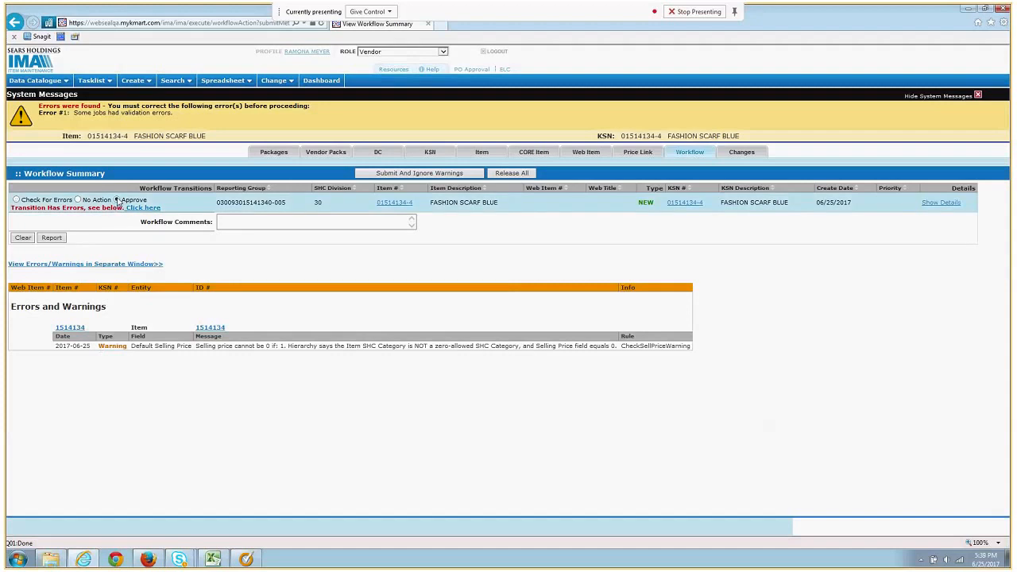
pyautogui.click(433, 175)
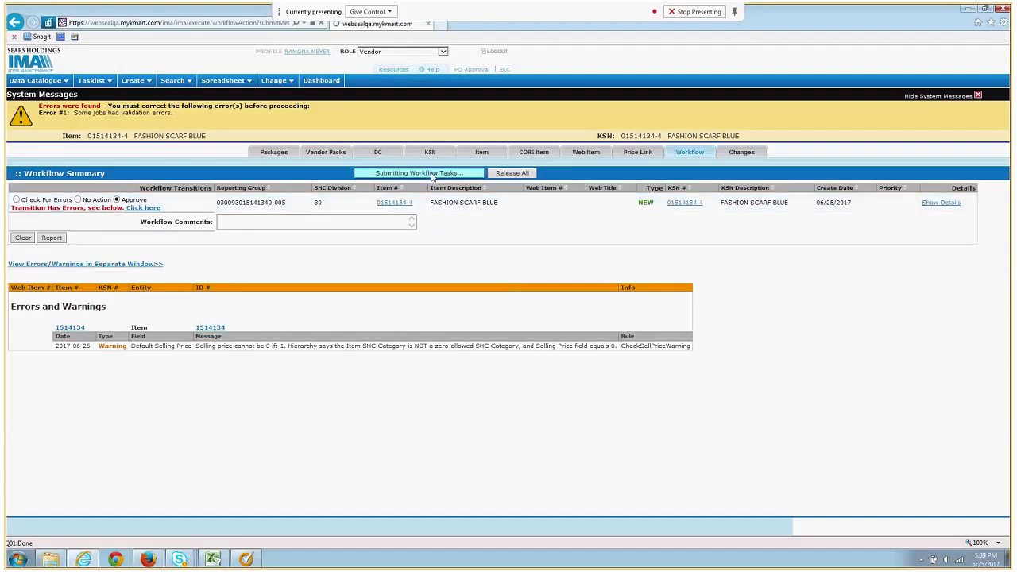